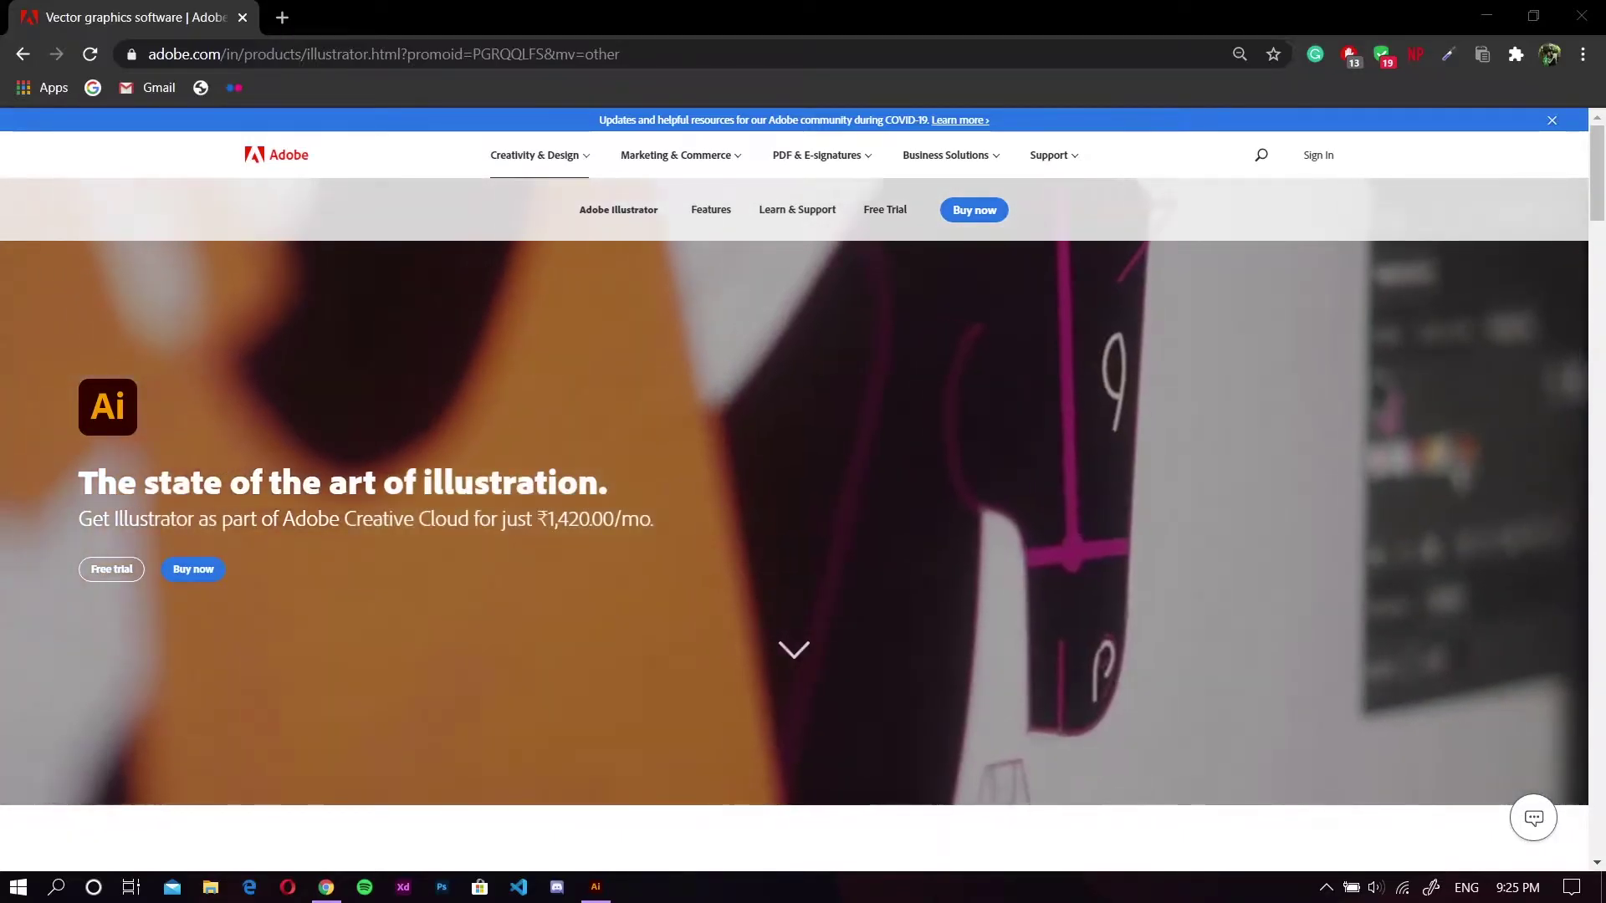
Scroll down through the Adobe Illustrator product page in Chrome.
scroll(1204, 340, down, 3)
scroll(1204, 341, down, 9)
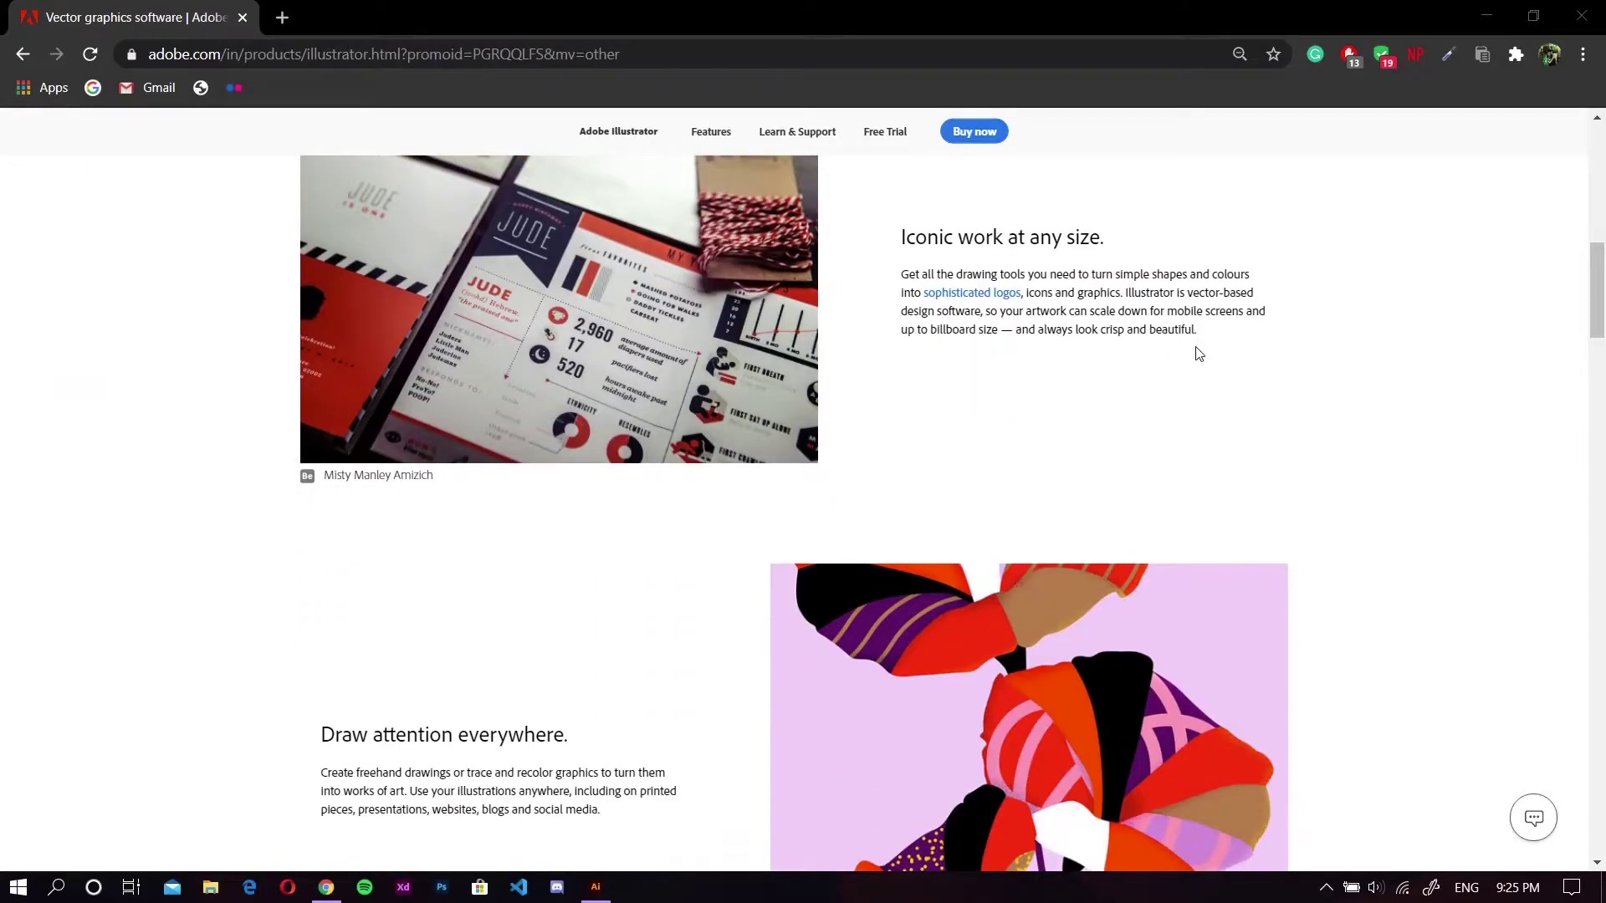
scroll(1199, 351, down, 6)
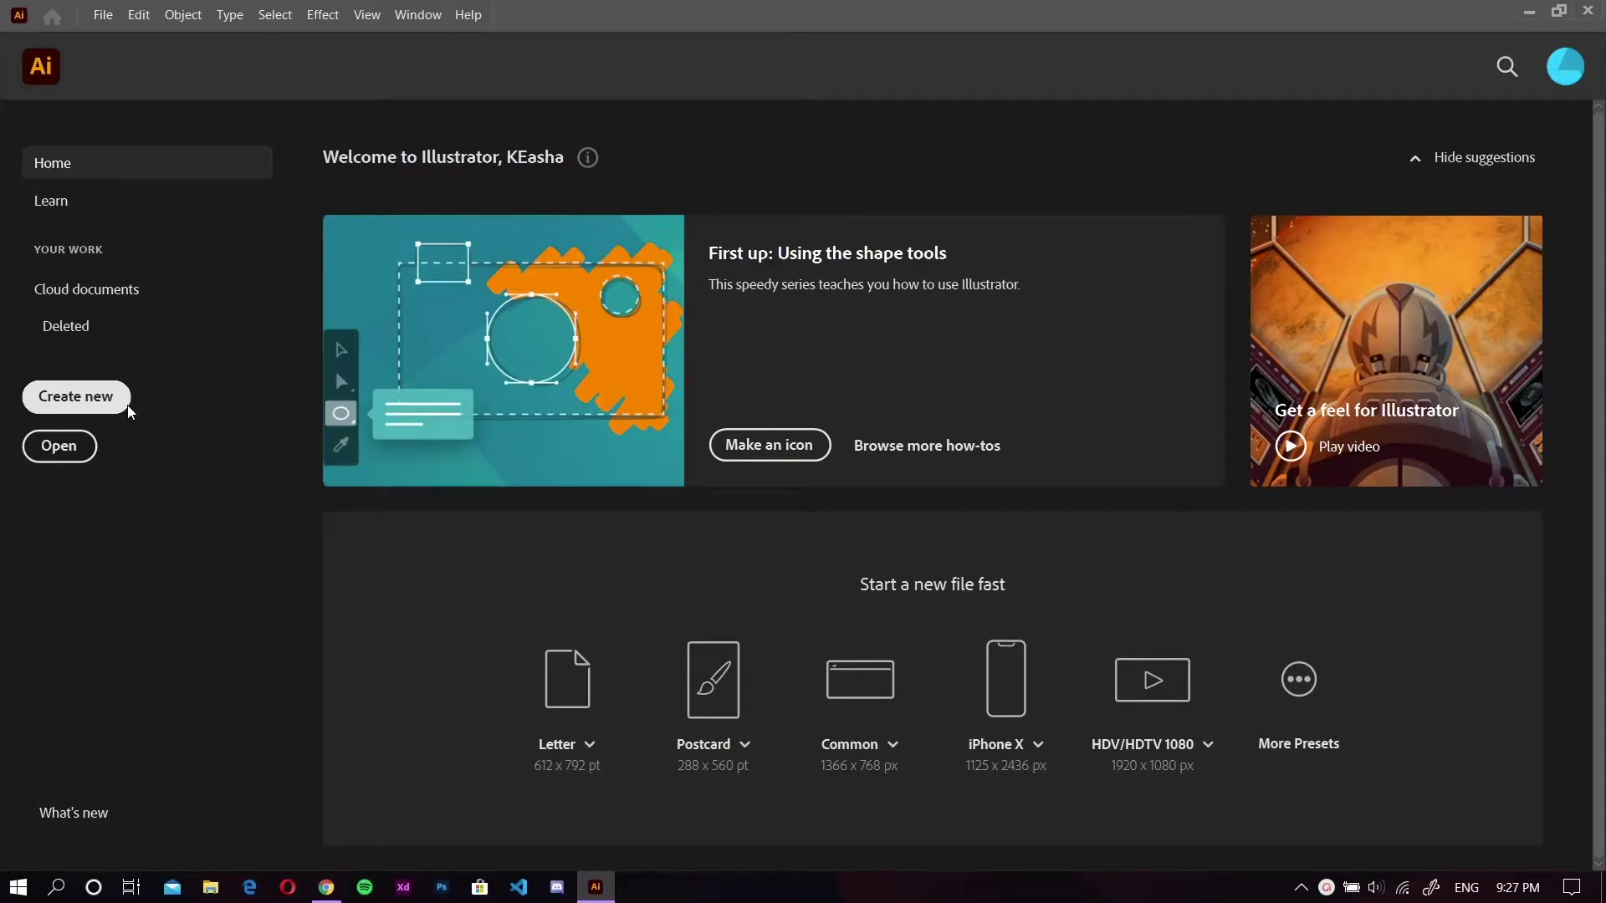
click(126, 406)
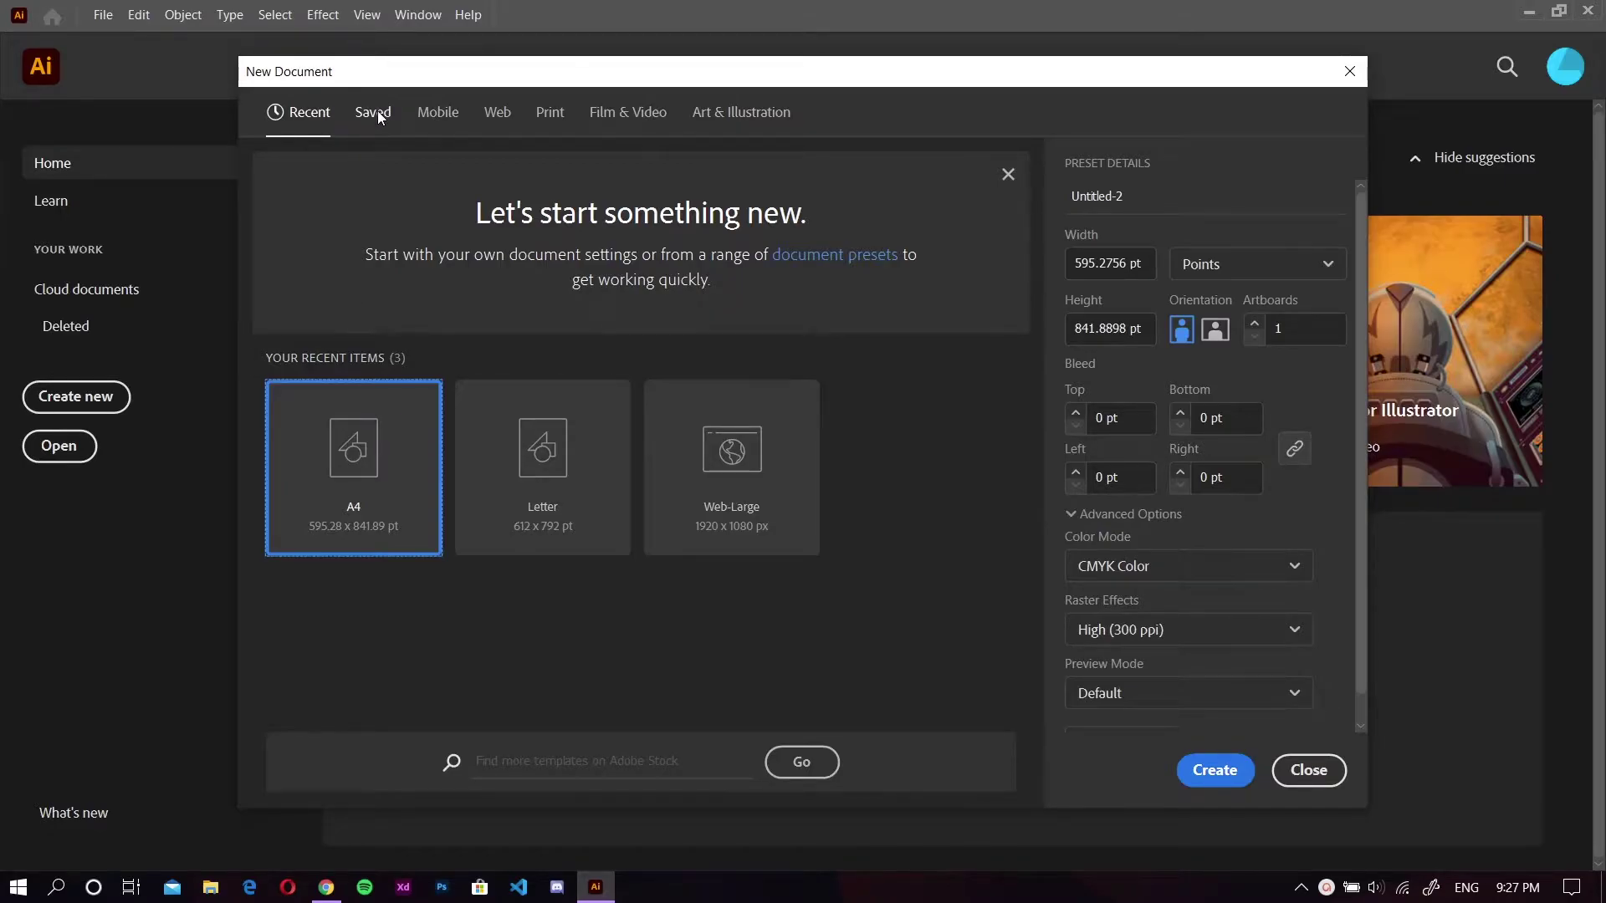
click(445, 114)
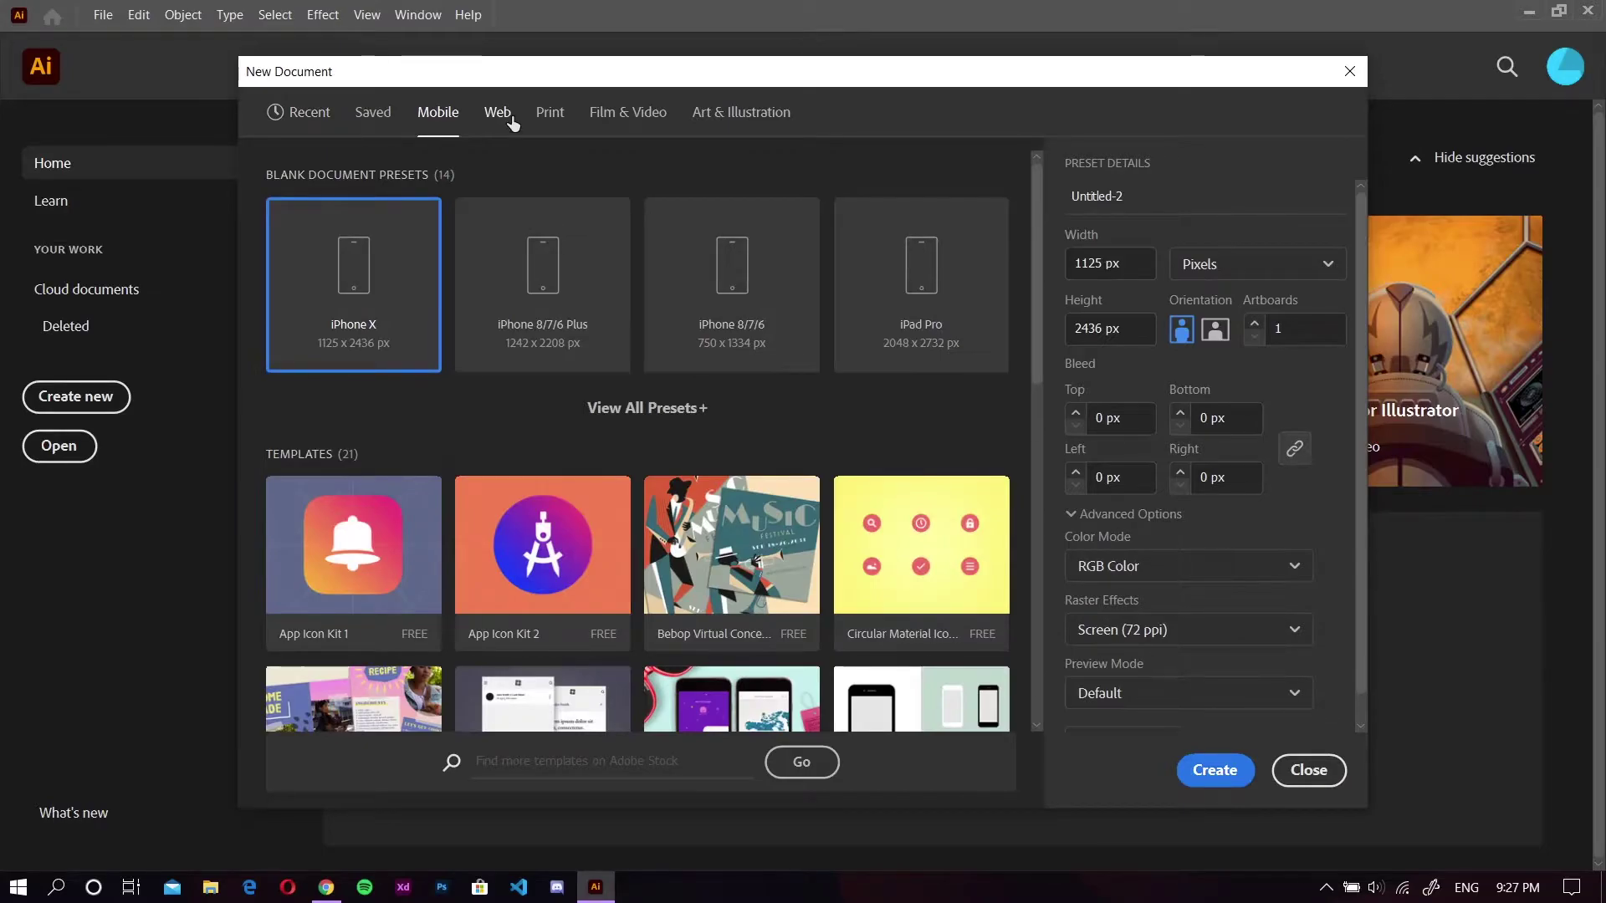
click(499, 124)
click(548, 118)
click(629, 117)
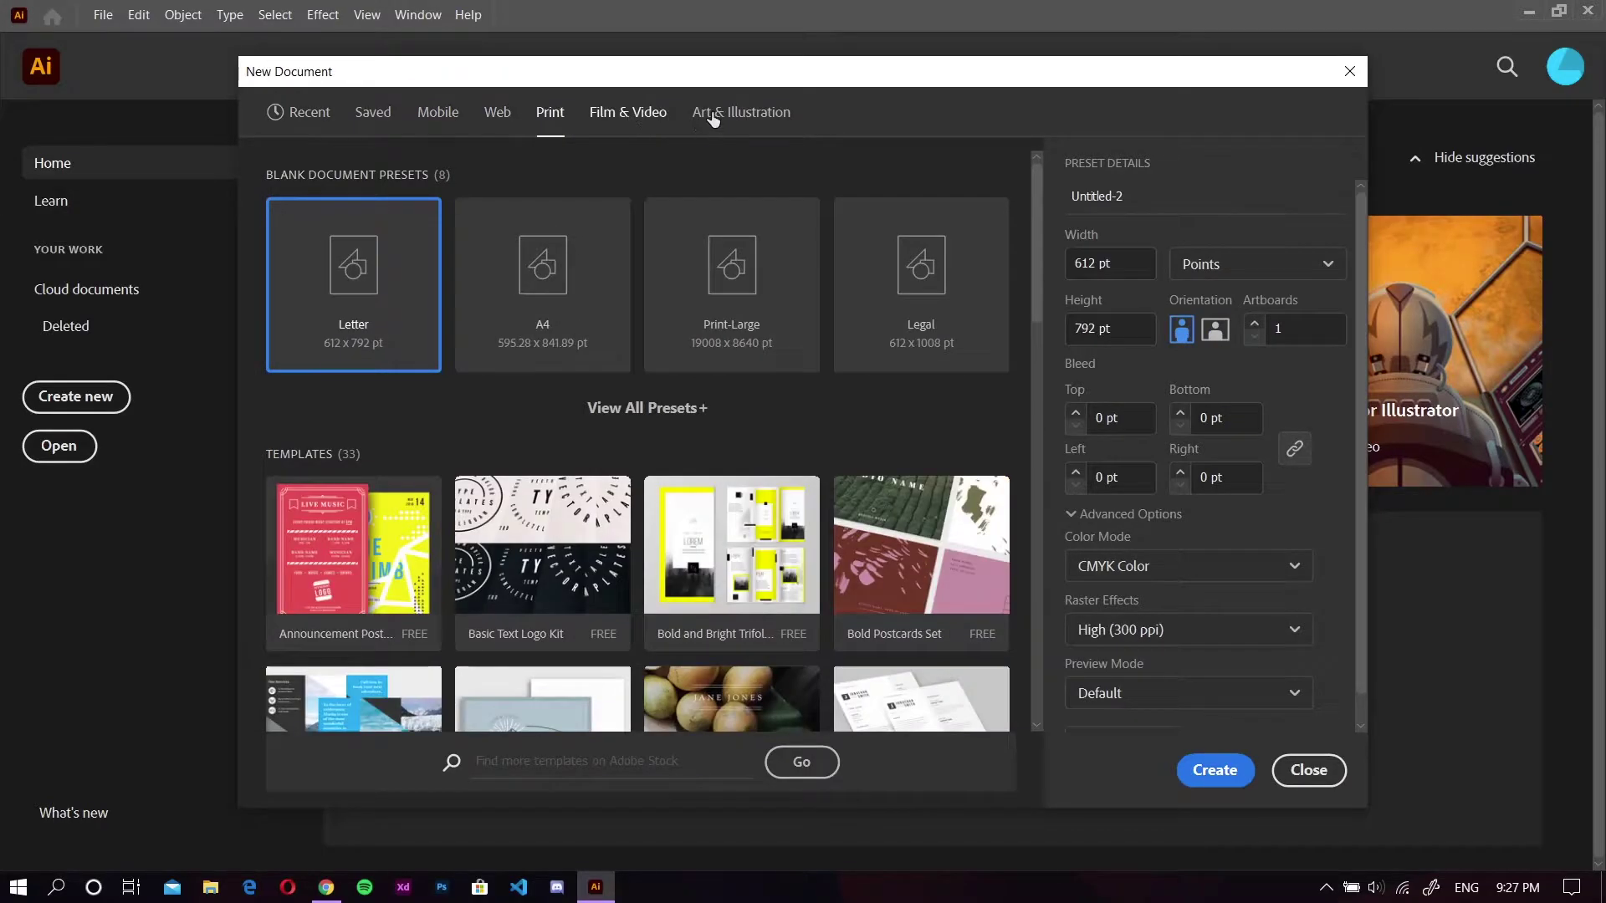
click(712, 120)
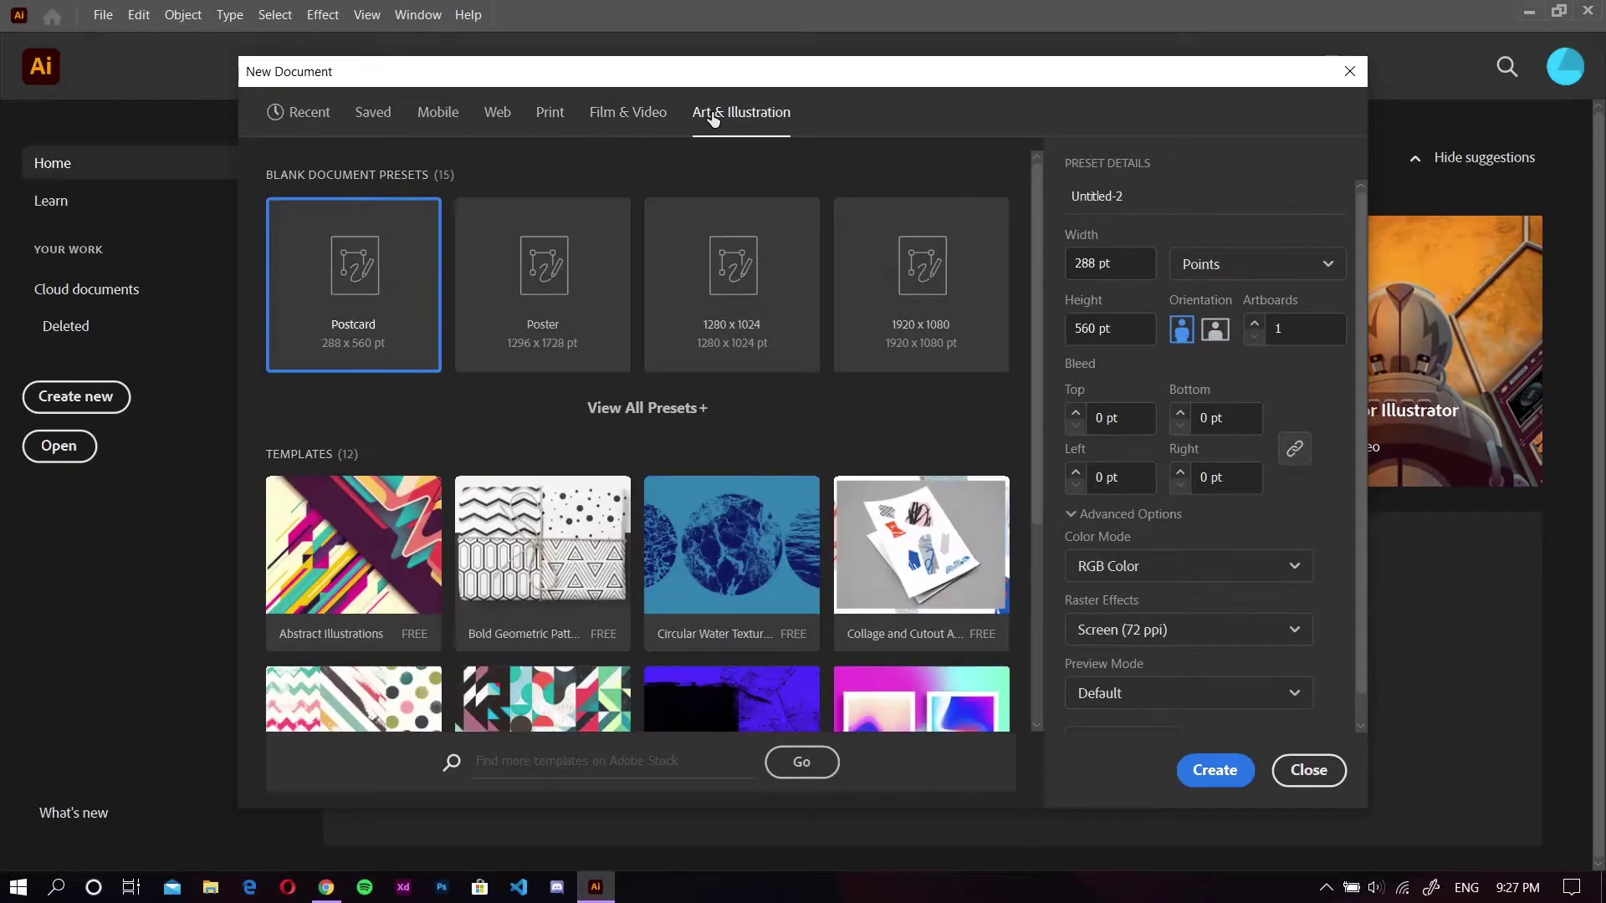
click(344, 111)
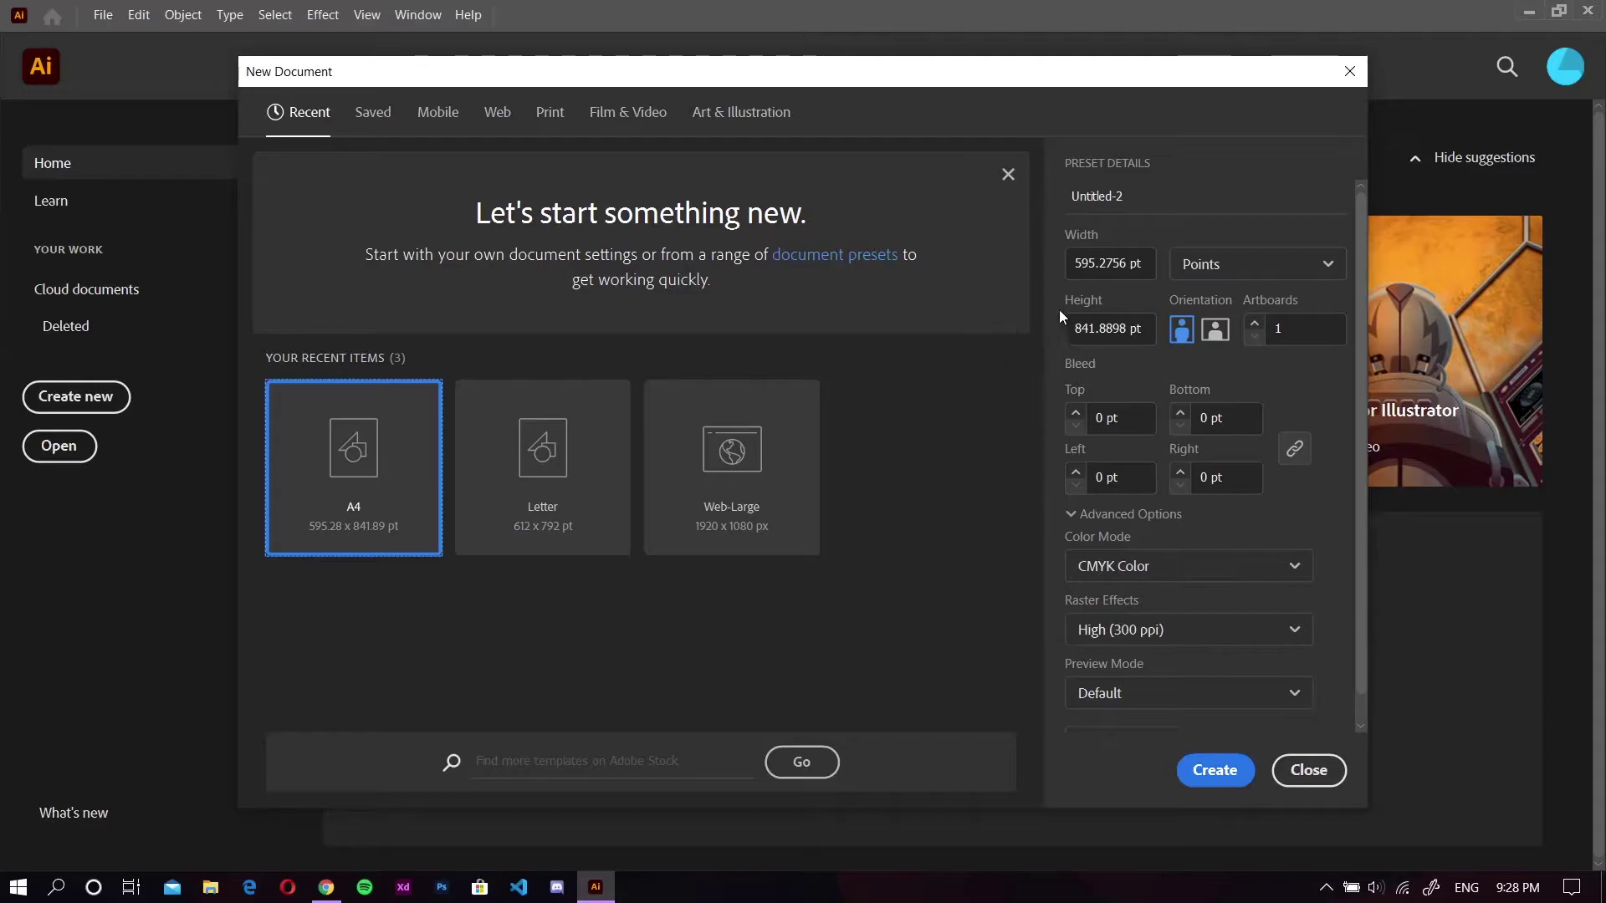
Create a new document with width and height both set to 1000 pt.
click(1124, 259)
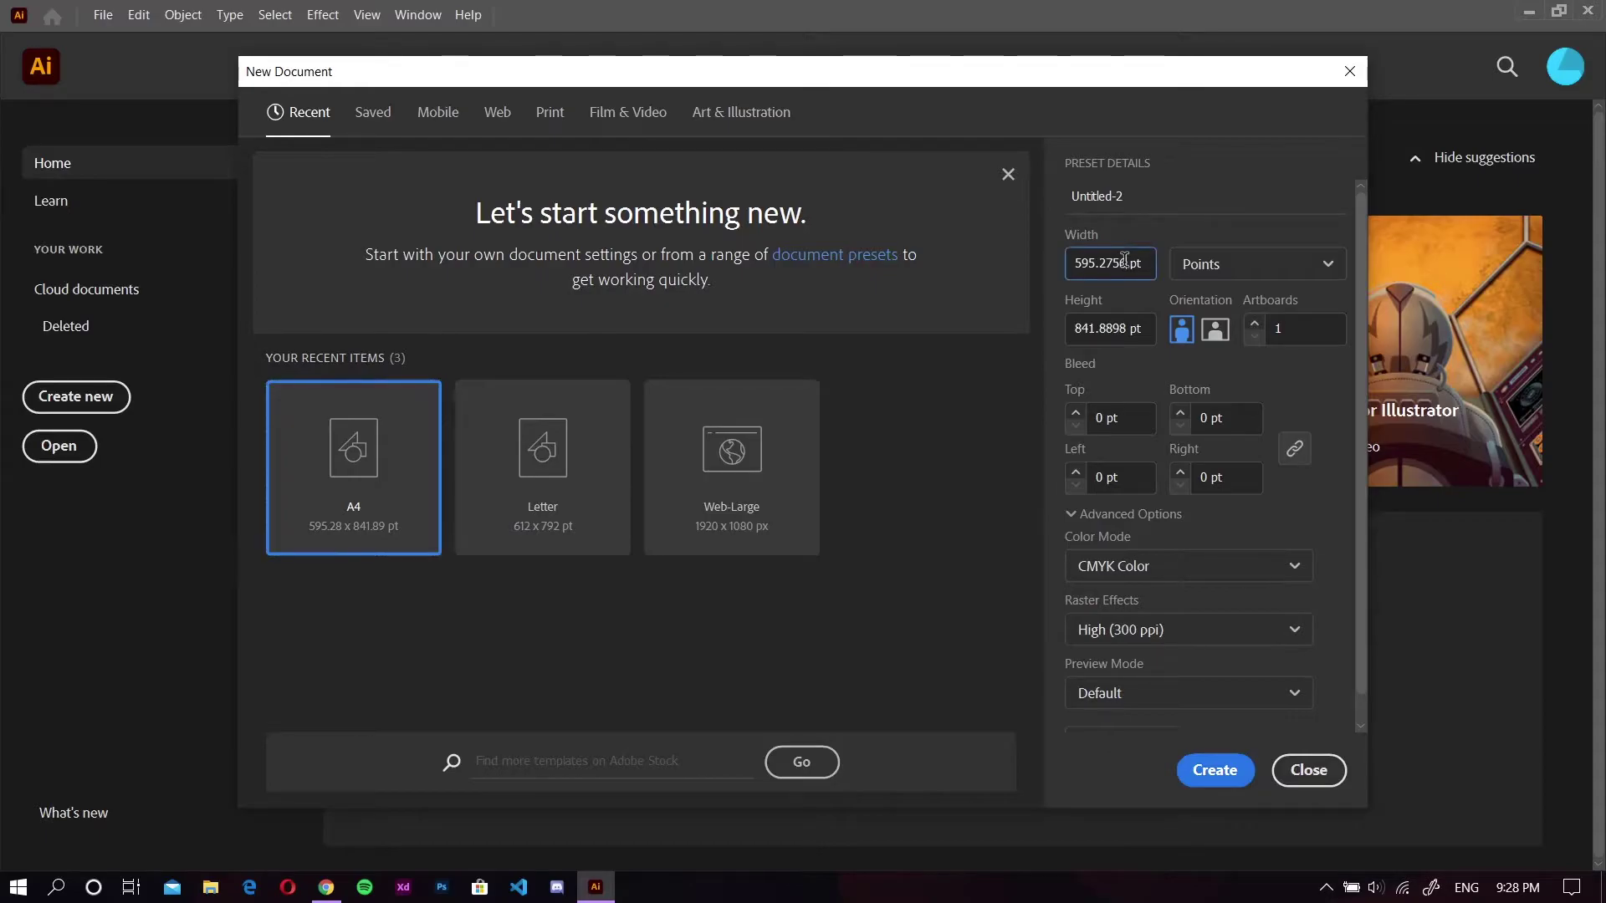
drag(1131, 264, 998, 282)
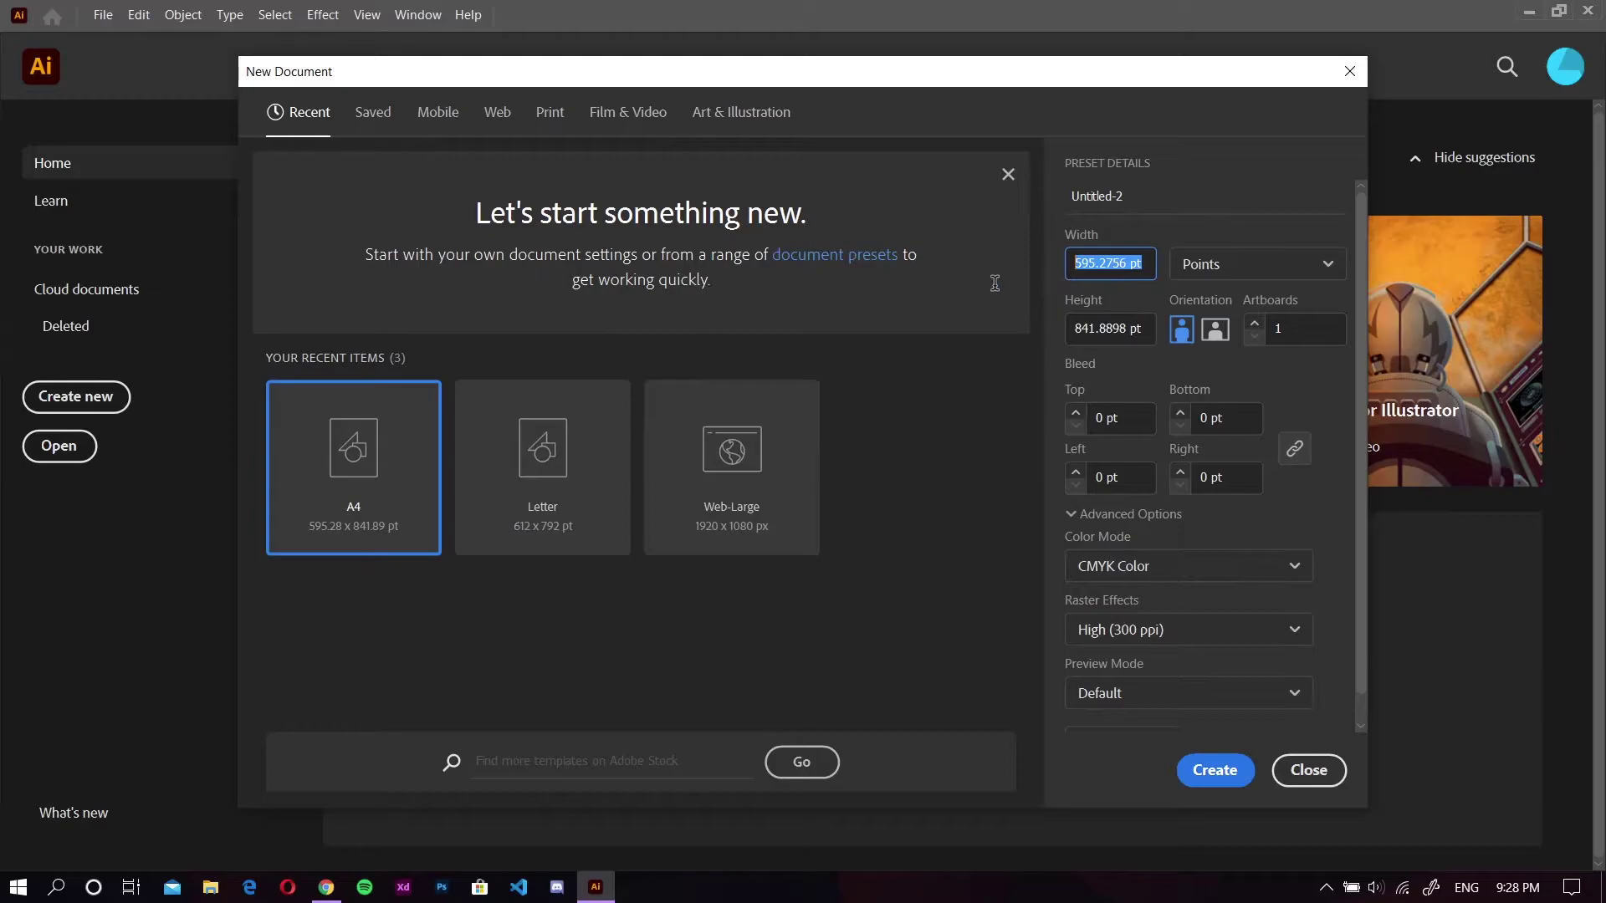
key(BackSpace)
text(1000)
click(1138, 327)
drag(1138, 327, 1058, 336)
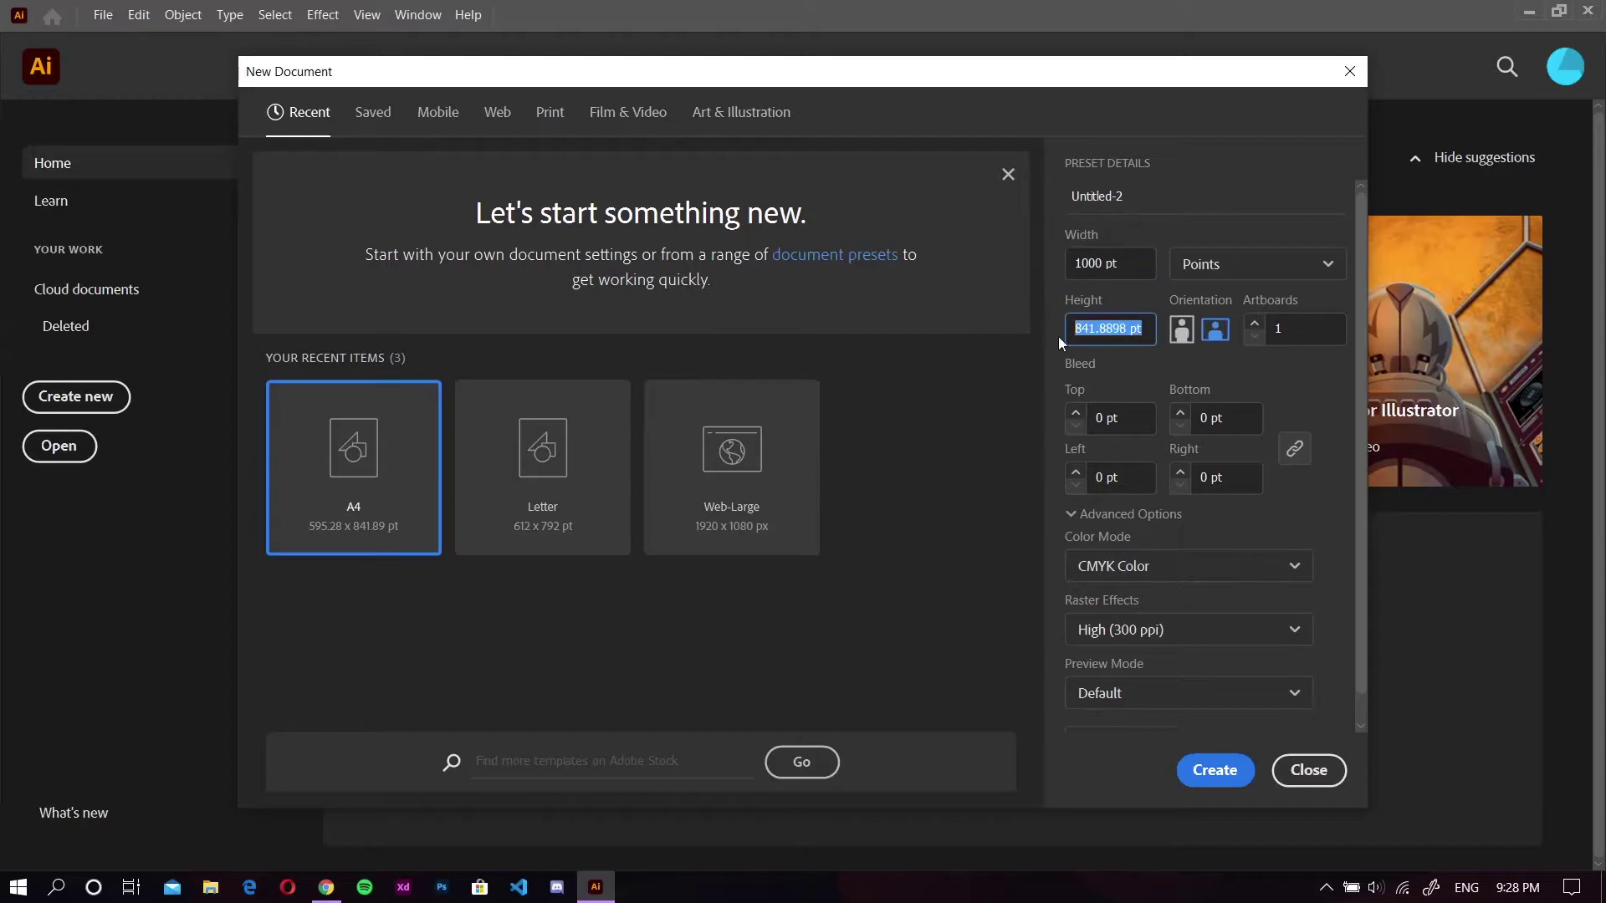
key(BackSpace)
text(1000)
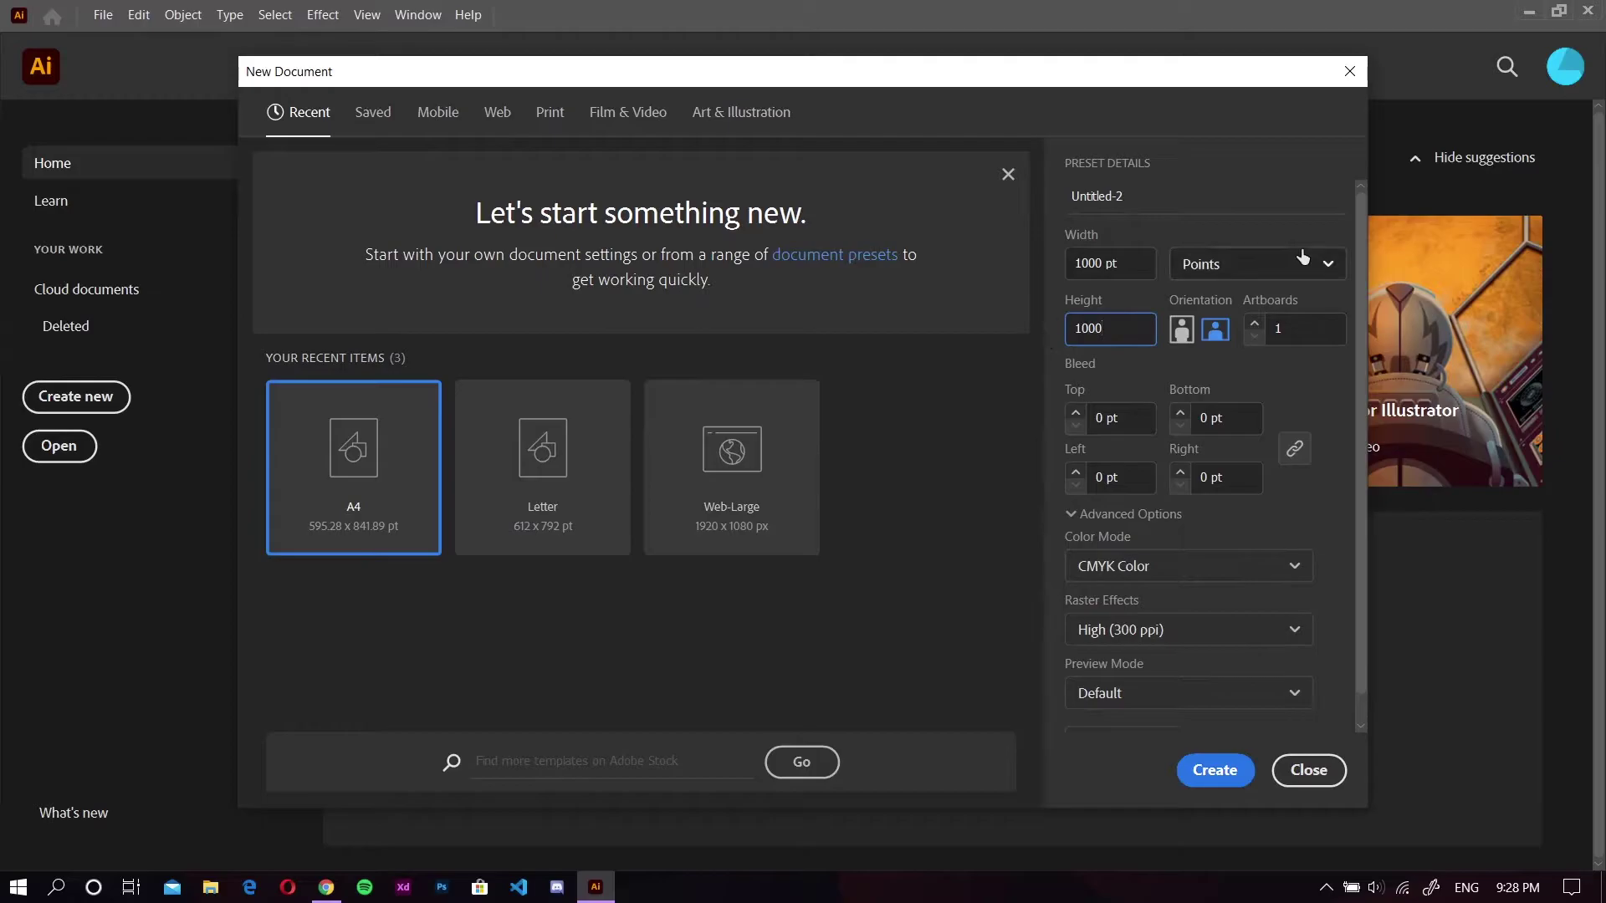
click(1185, 334)
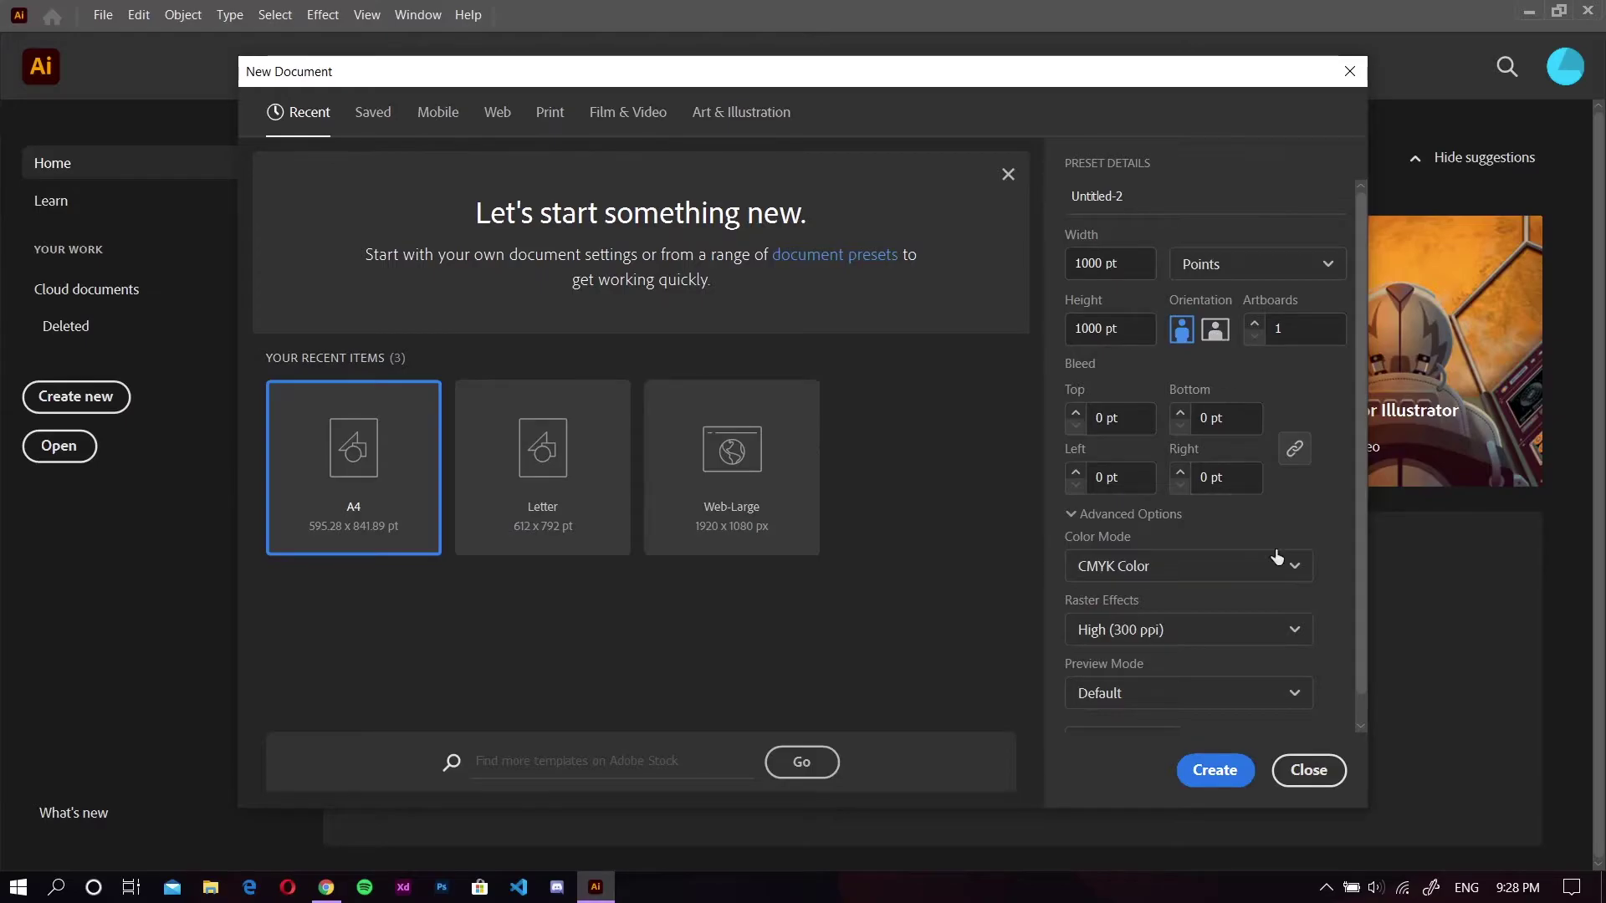
scroll(1244, 658, down, 1)
click(1214, 770)
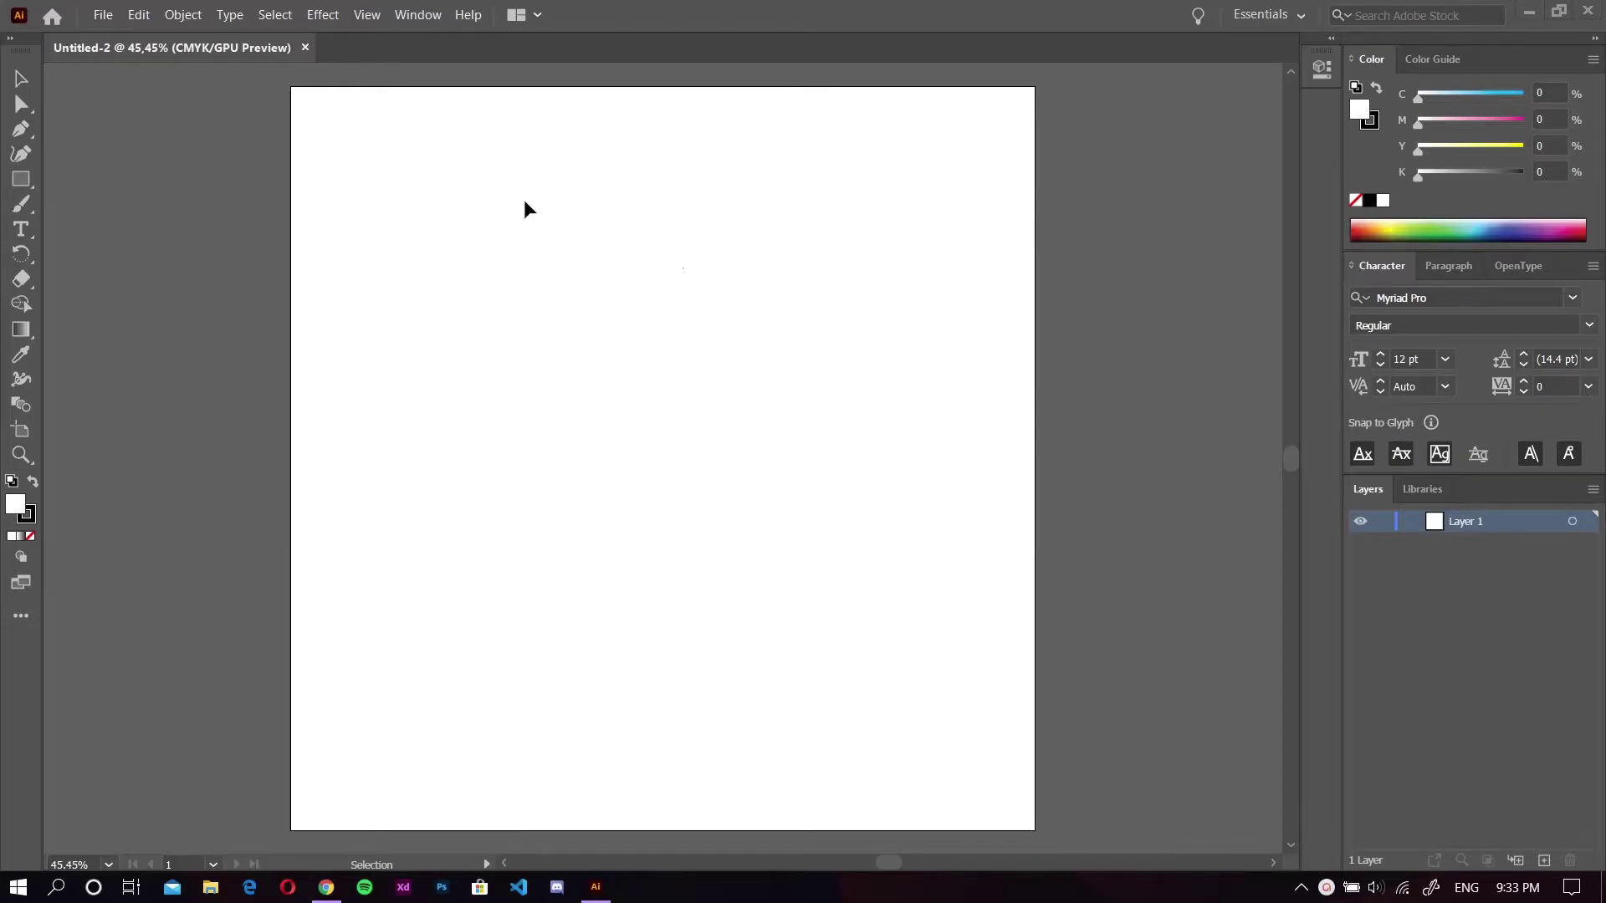
Reset the Essentials workspace via Window > Workspace > Reset Essentials.
click(396, 19)
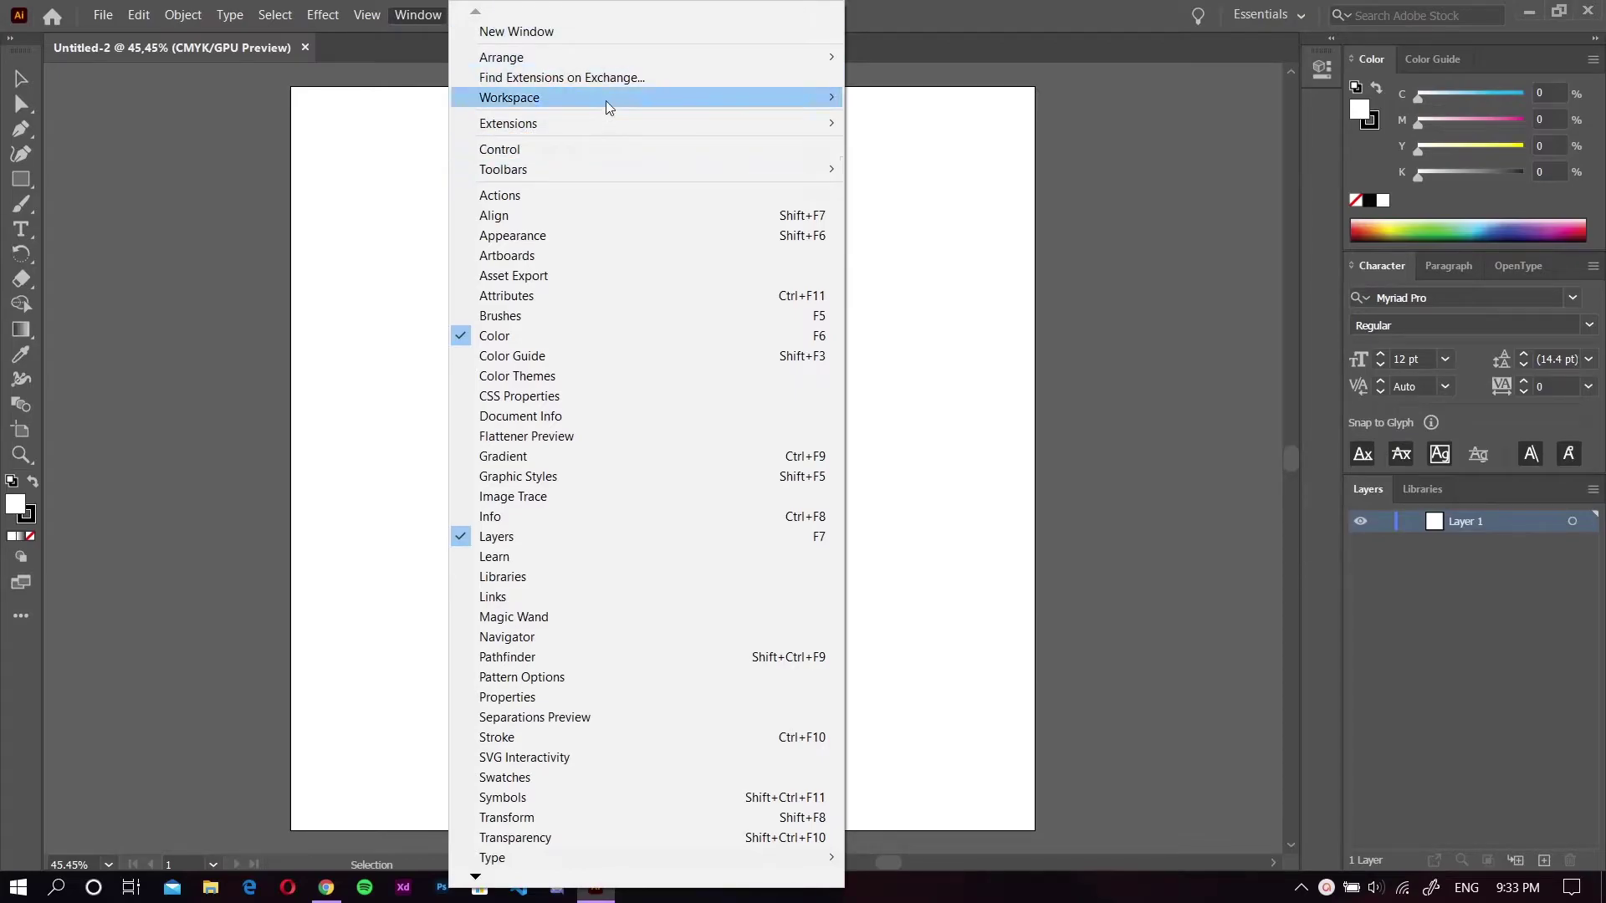
mouse_move(607, 103)
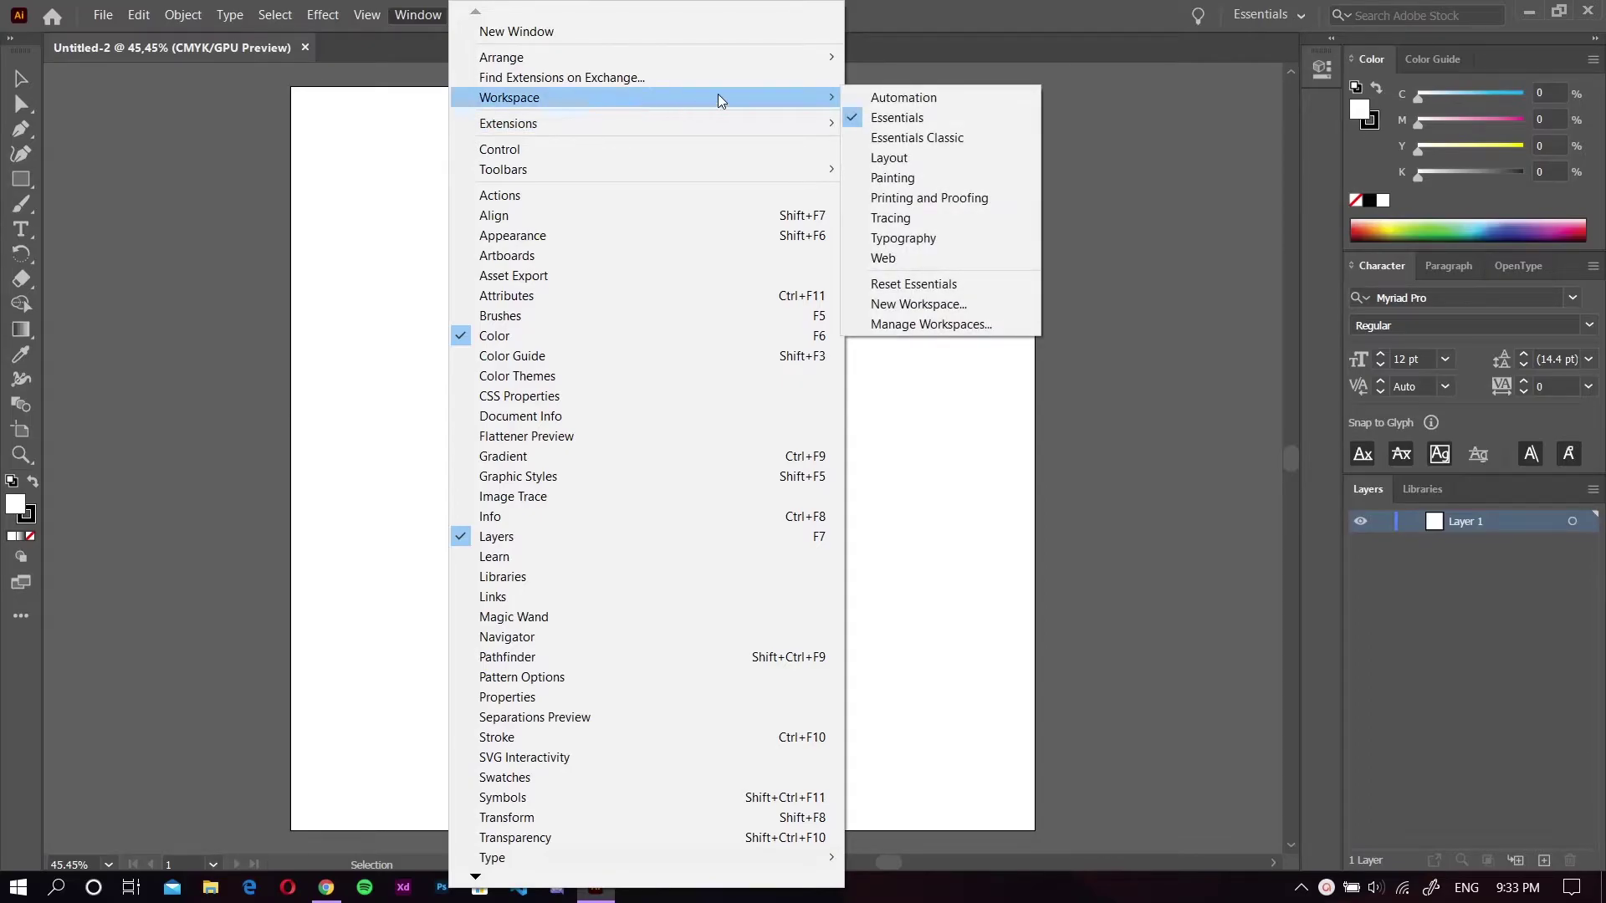
click(917, 284)
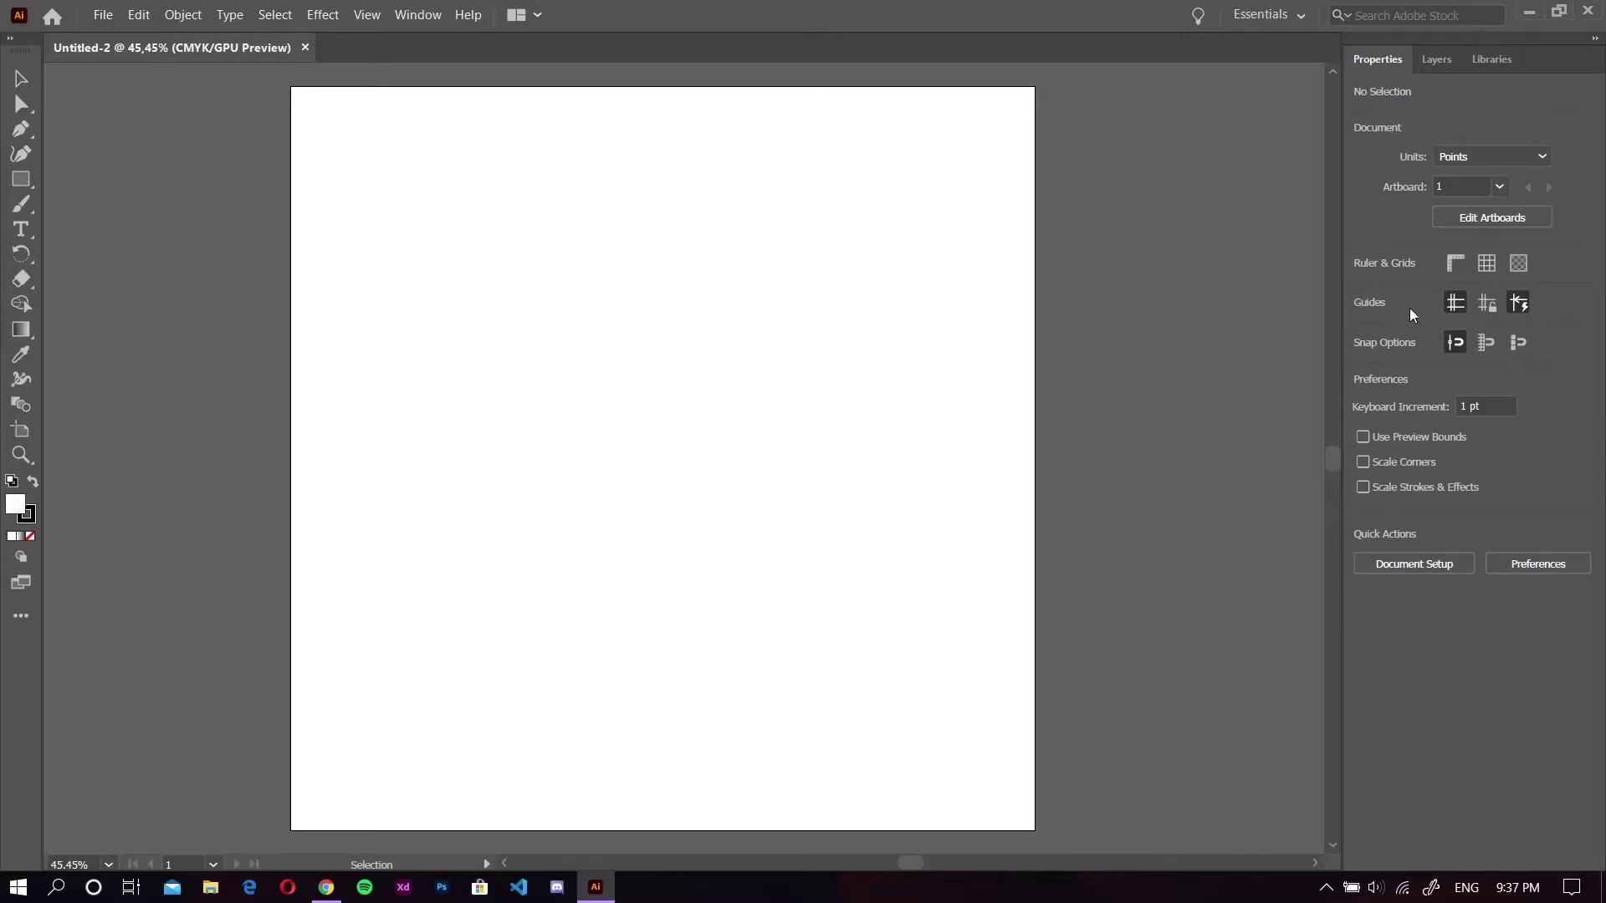
Look at the Libraries and Layers panels, then return to the Properties panel.
click(1424, 60)
click(1490, 57)
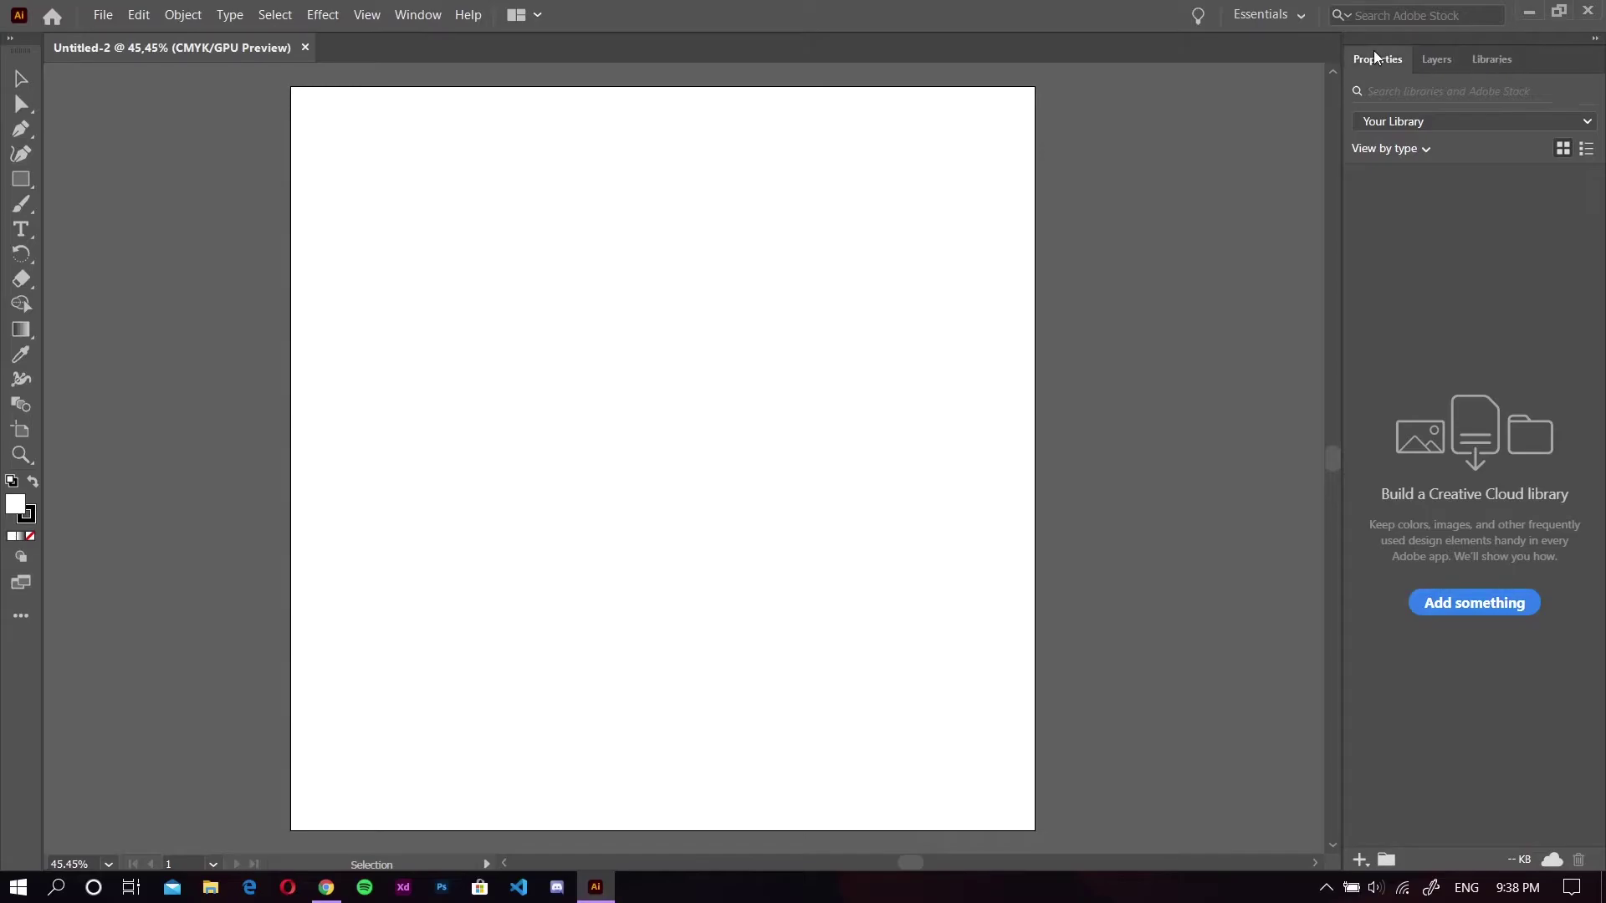
click(1377, 57)
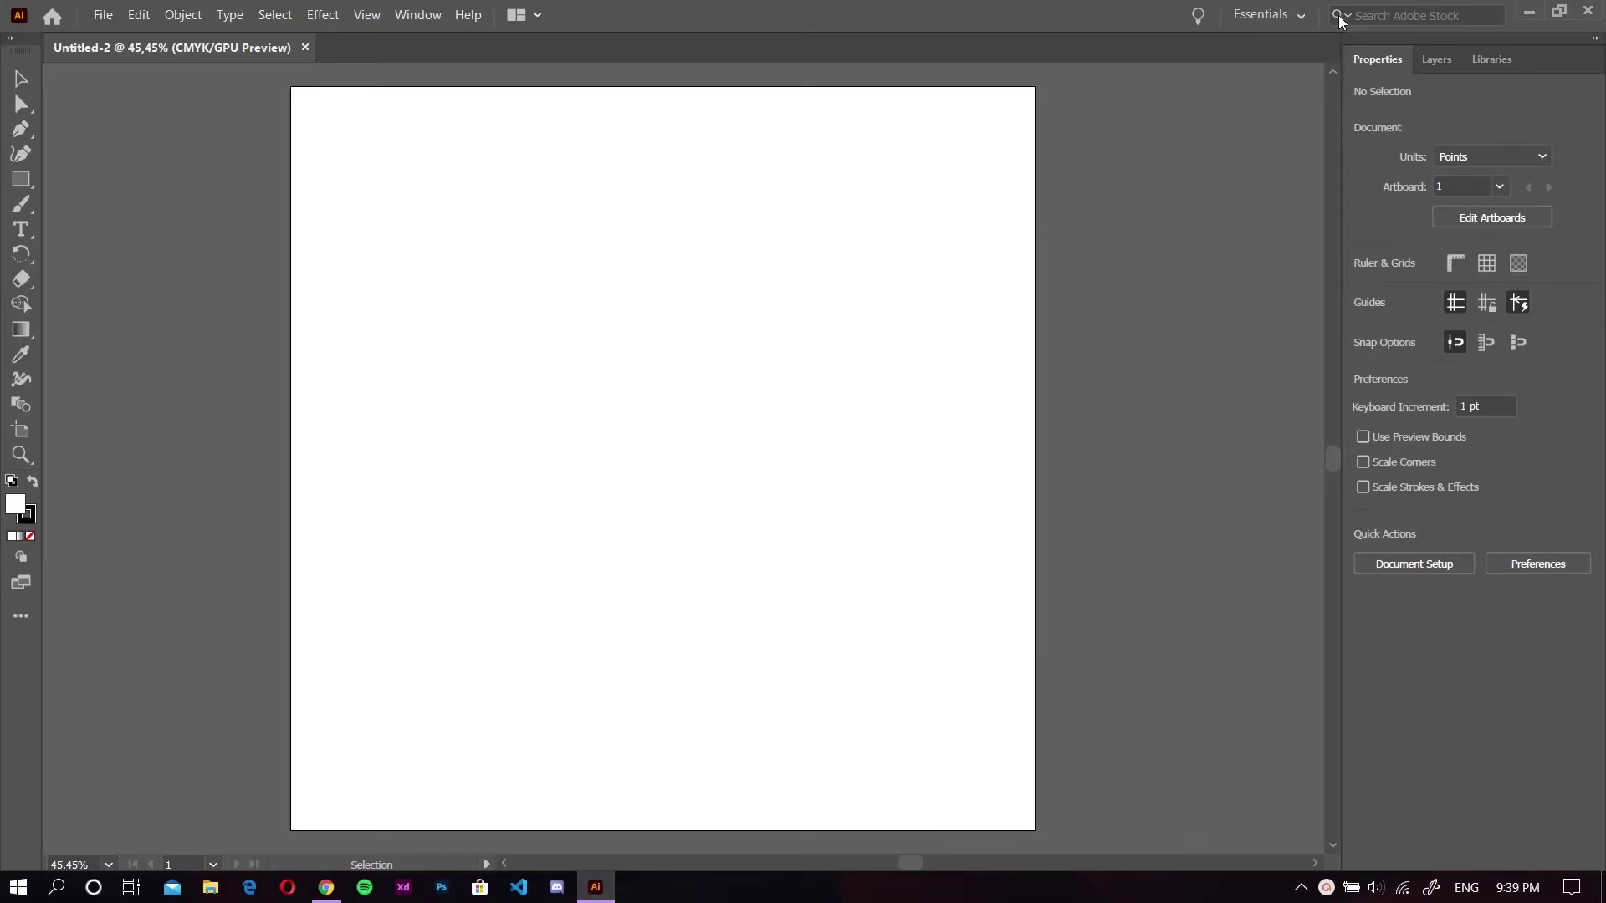
Open the workspace switcher dropdown, with Essentials shown as active.
click(1303, 14)
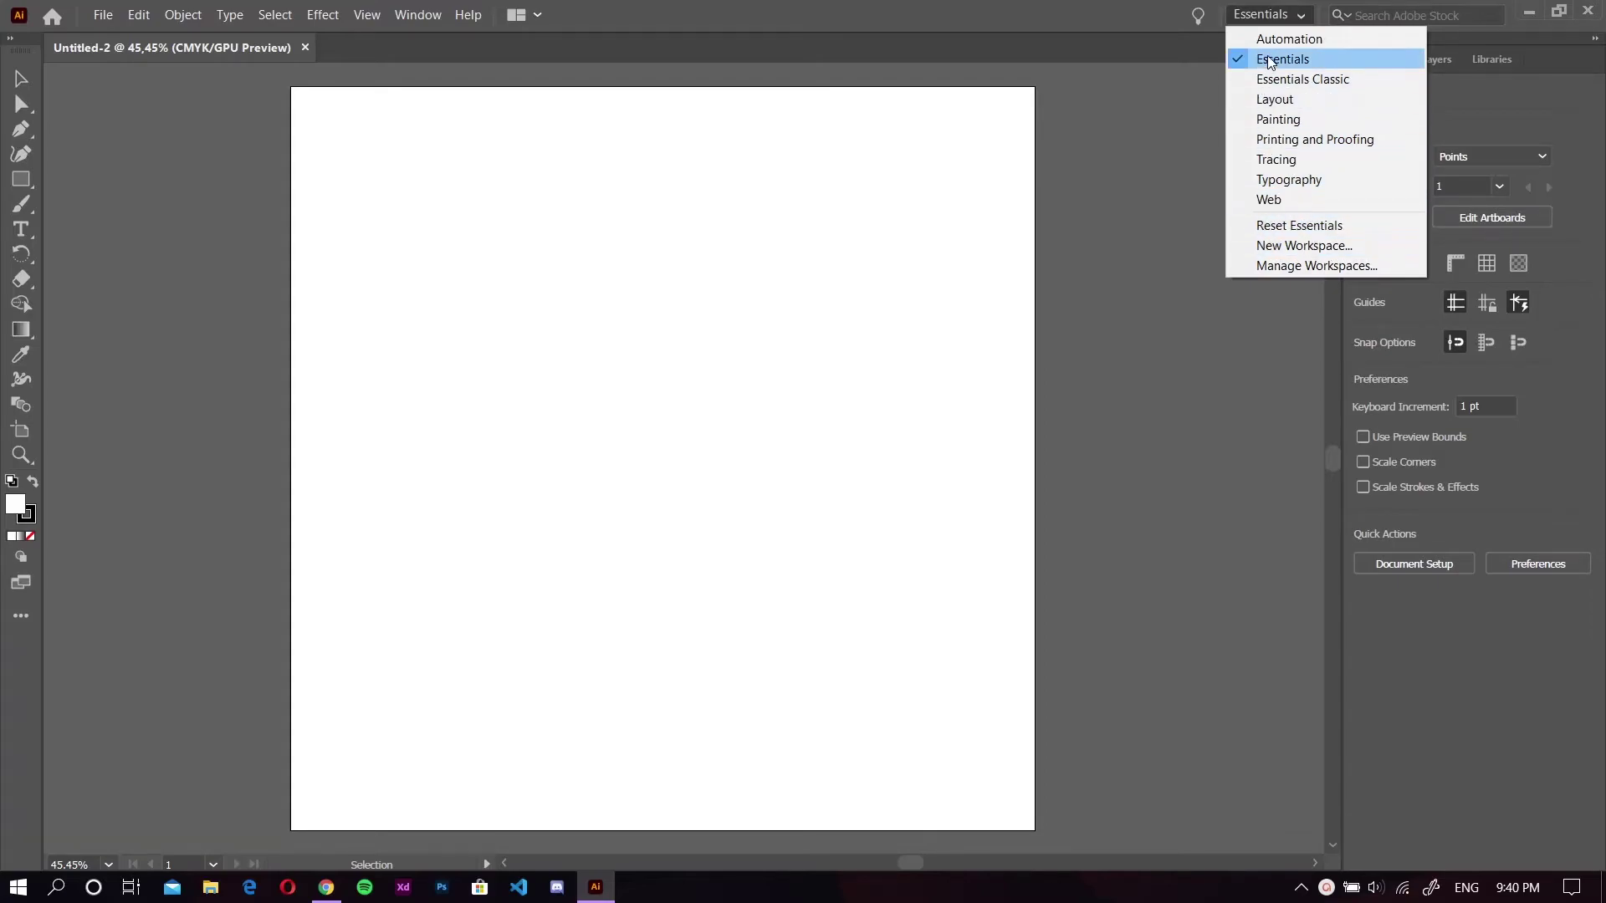
Show the Color panel from the Window menu and dock it on the right.
click(1293, 18)
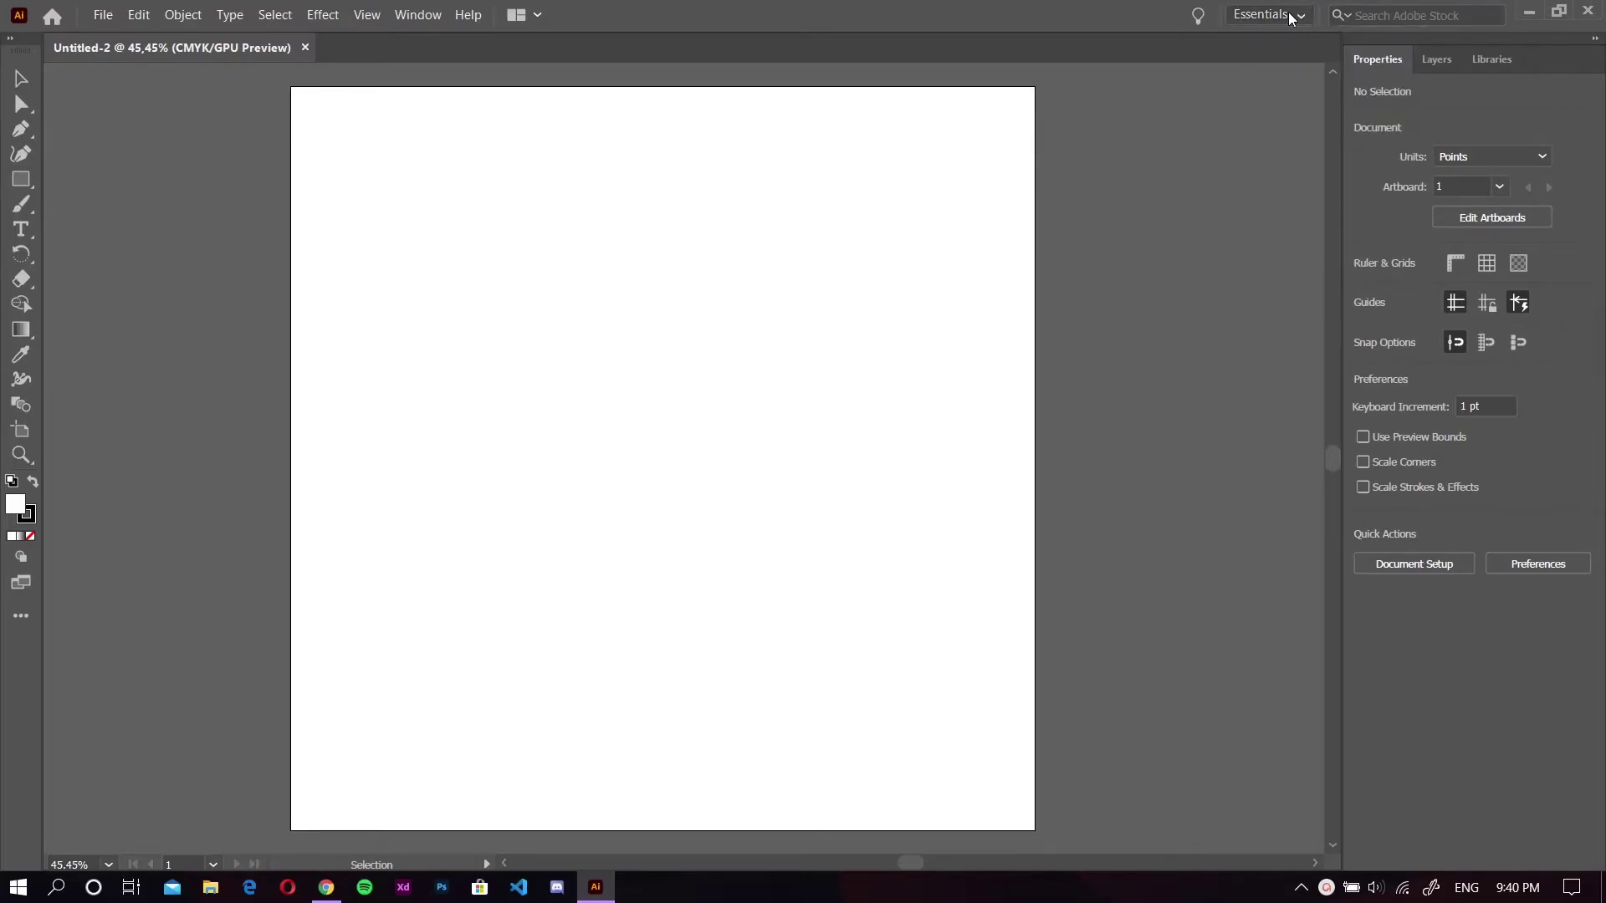
click(426, 17)
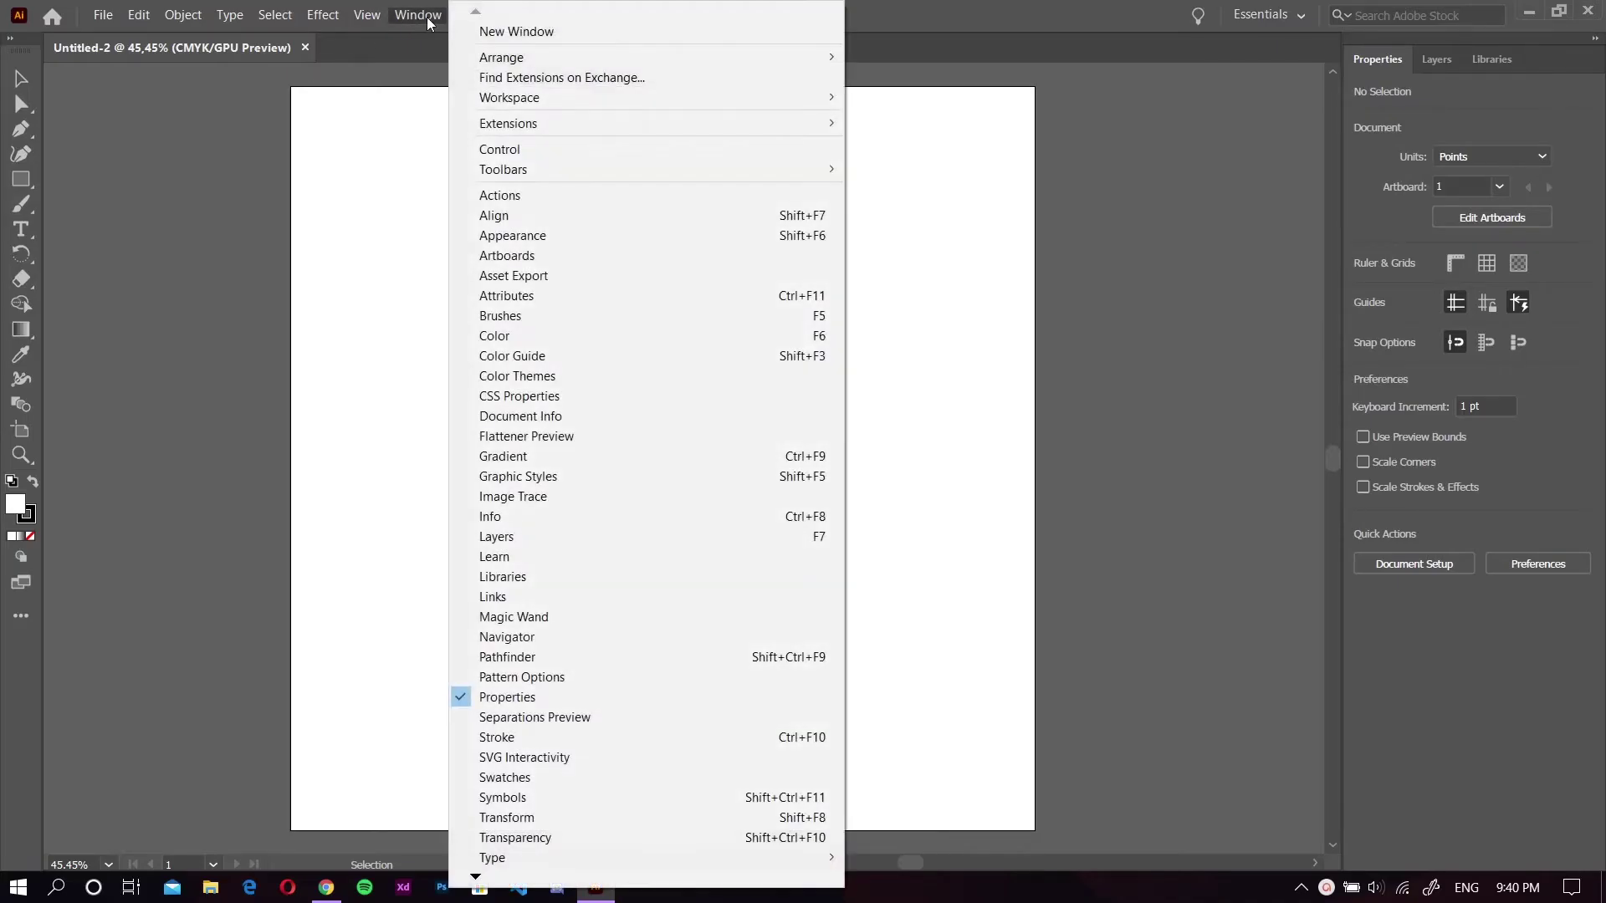
click(608, 336)
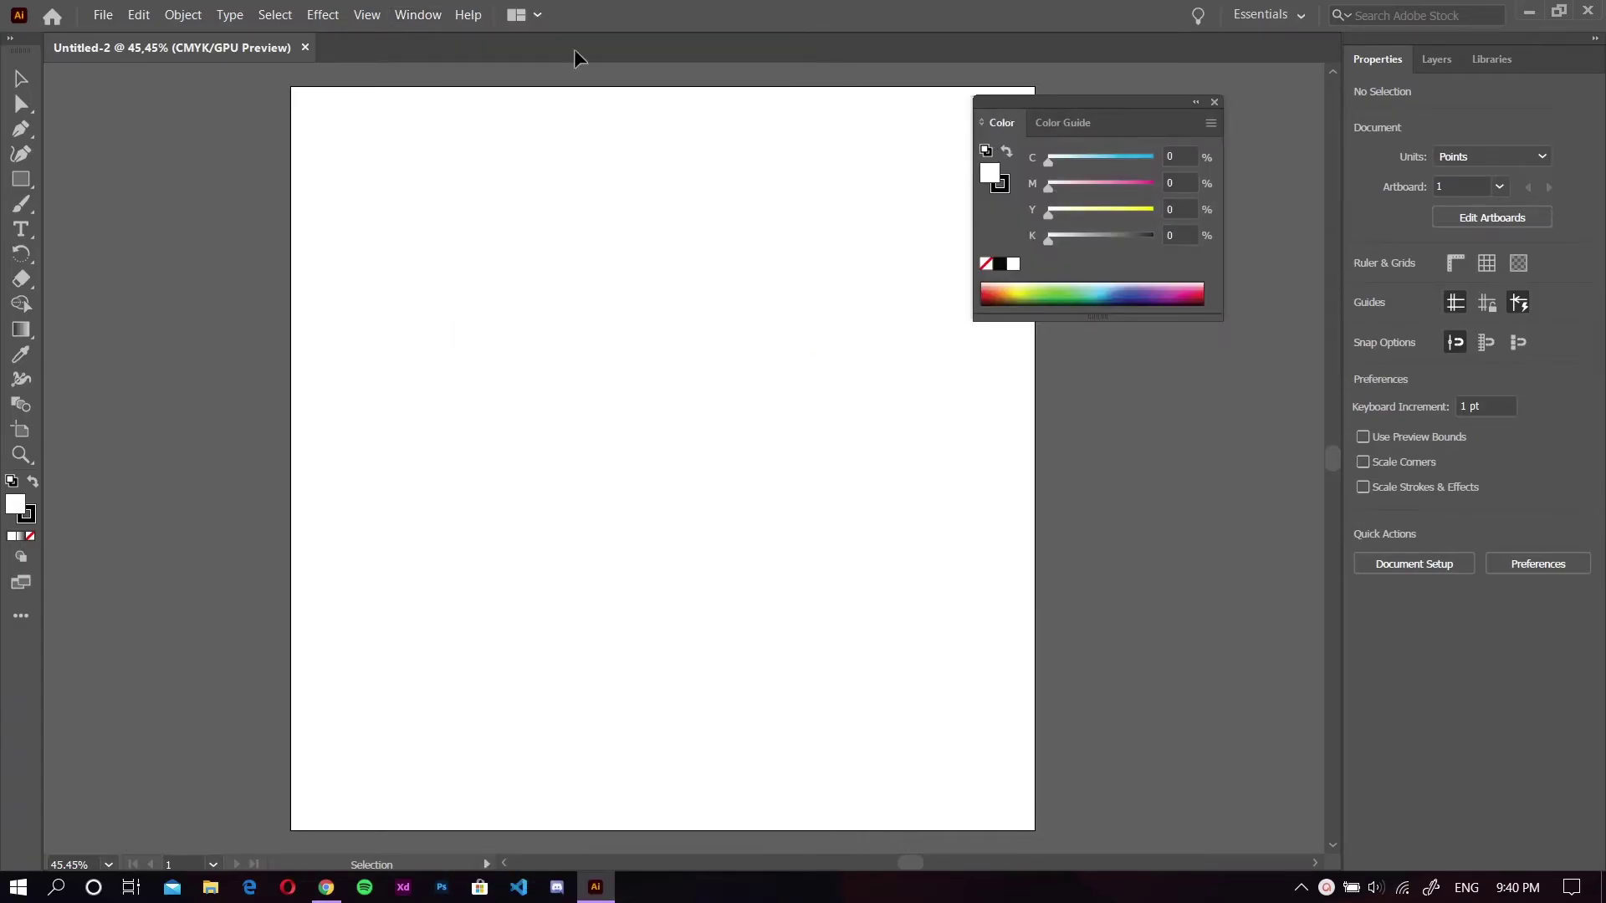
click(415, 15)
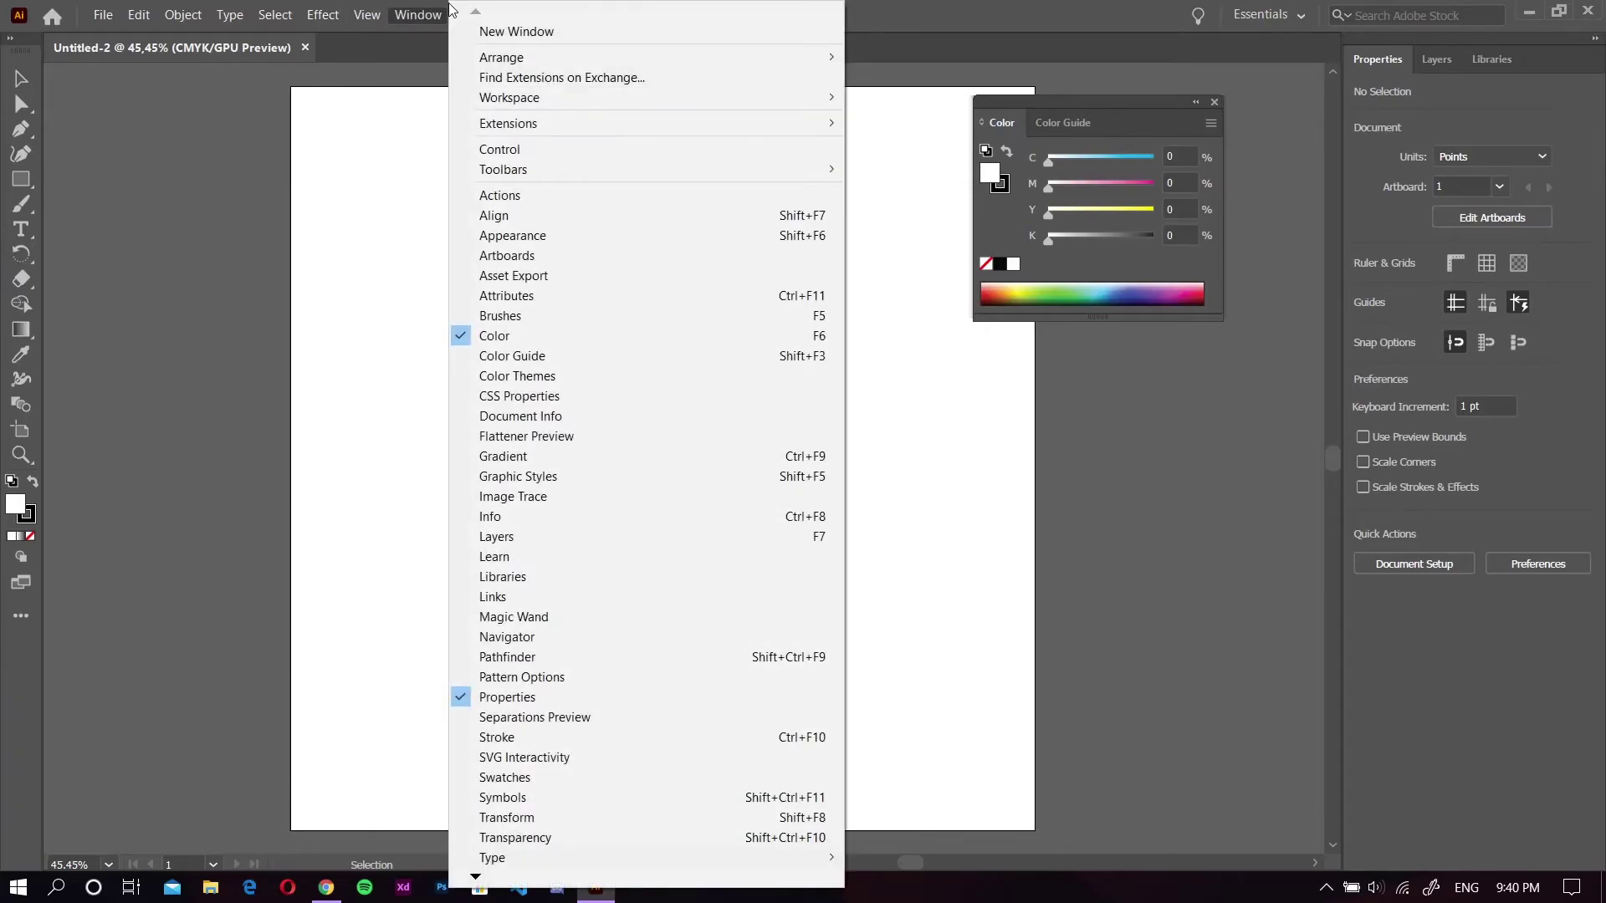
click(1094, 103)
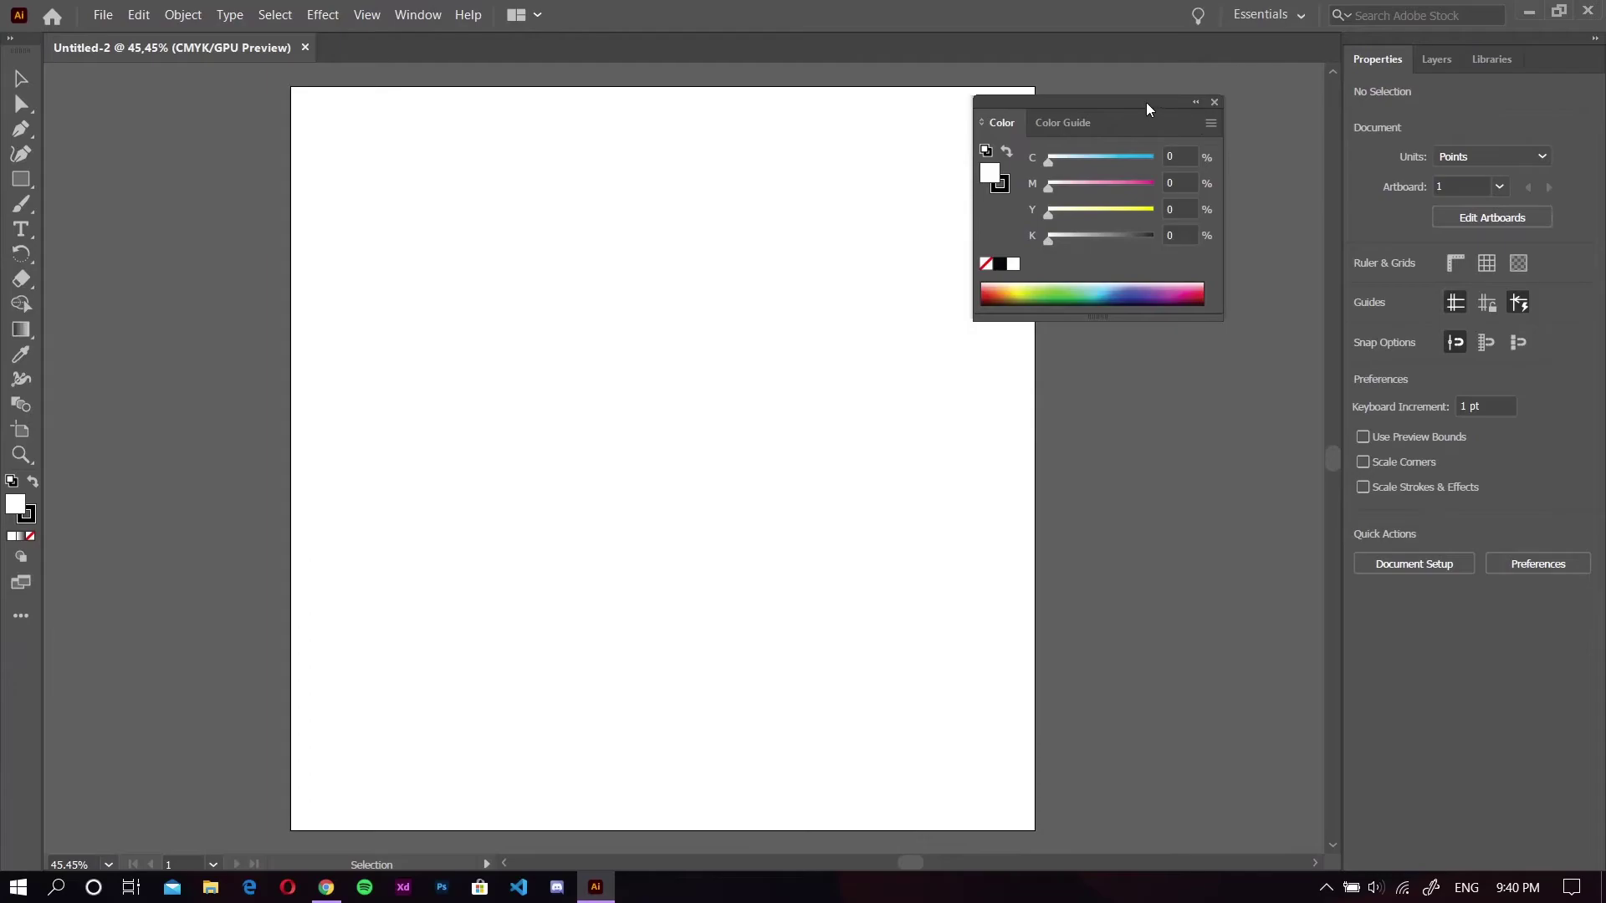
drag(1147, 104, 1337, 589)
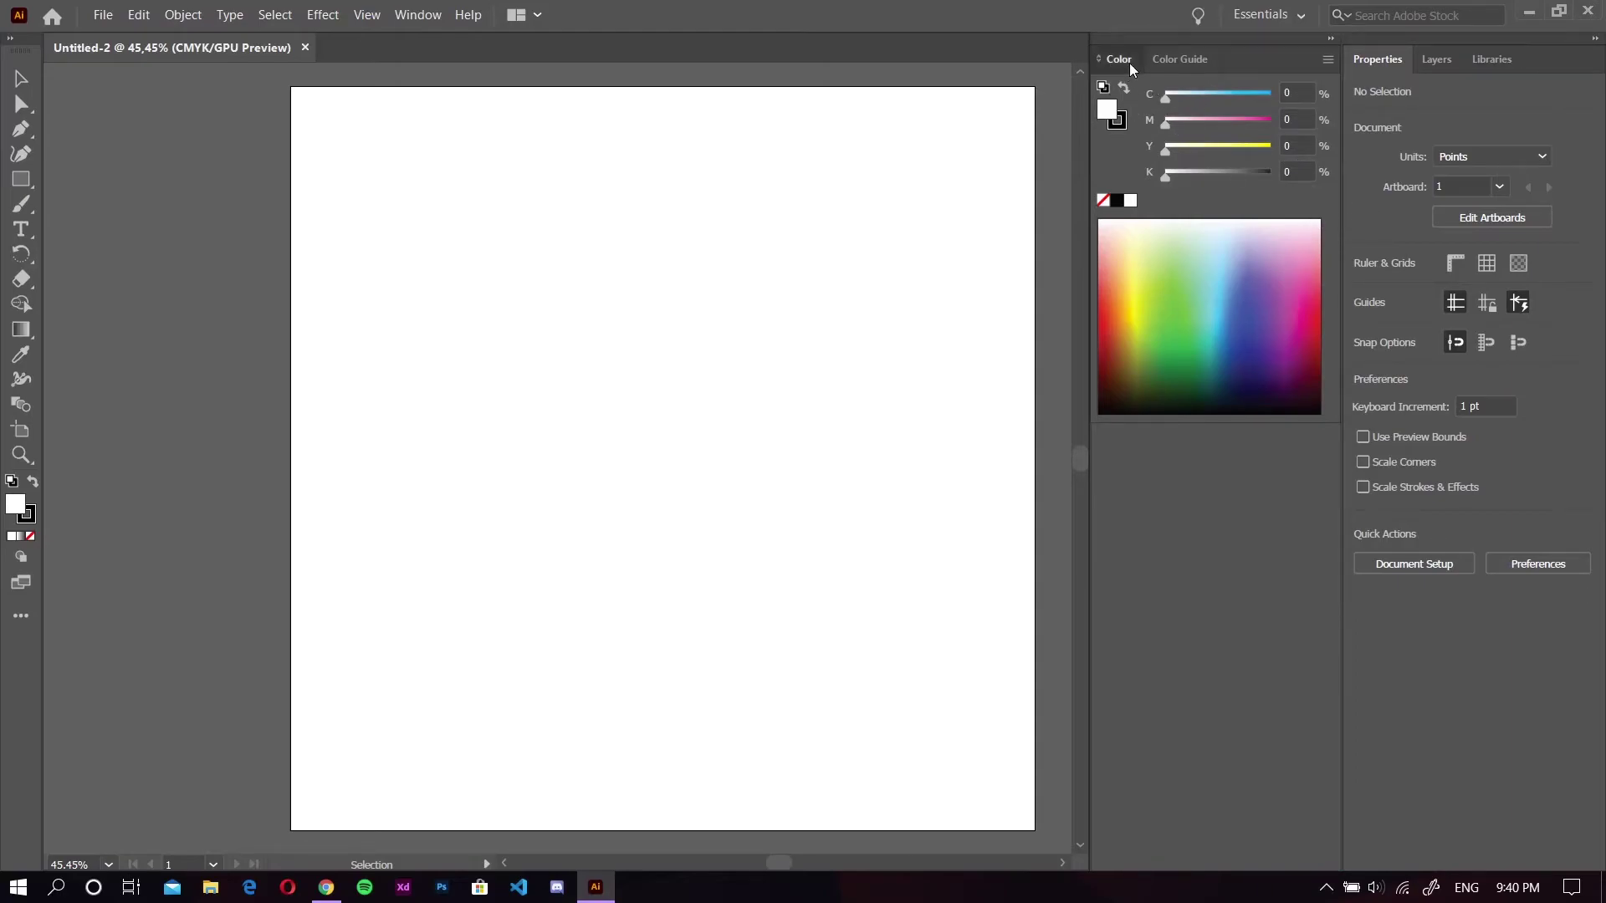
Re-dock the Color panel above the Properties group, with Color Guide collapsed to an icon.
drag(1129, 63, 1429, 52)
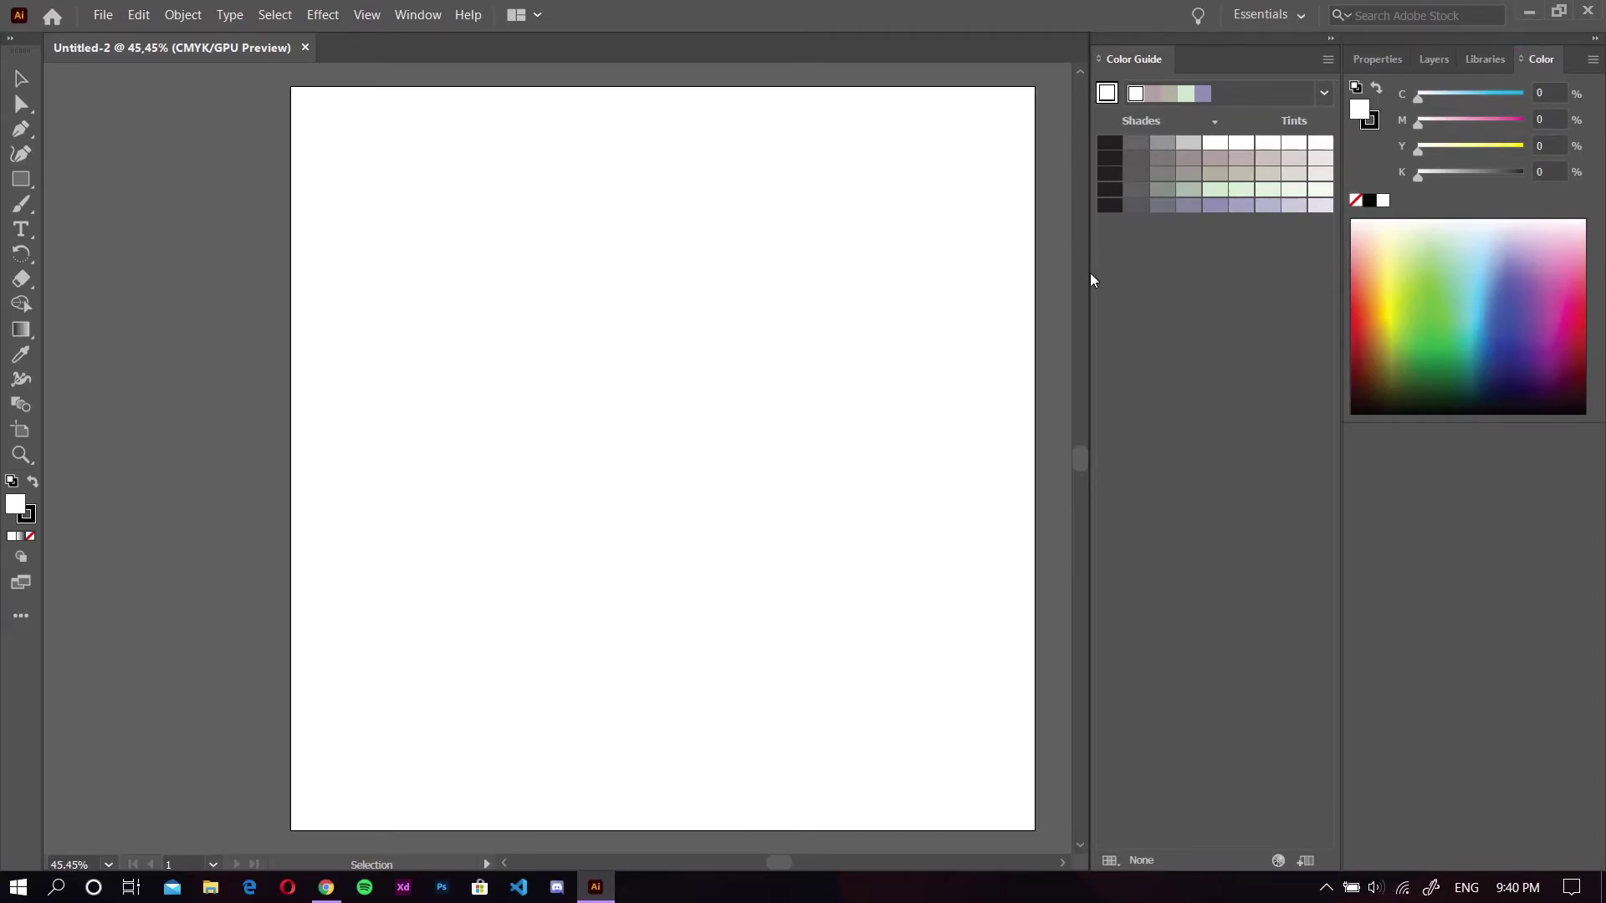
drag(1090, 273, 1107, 275)
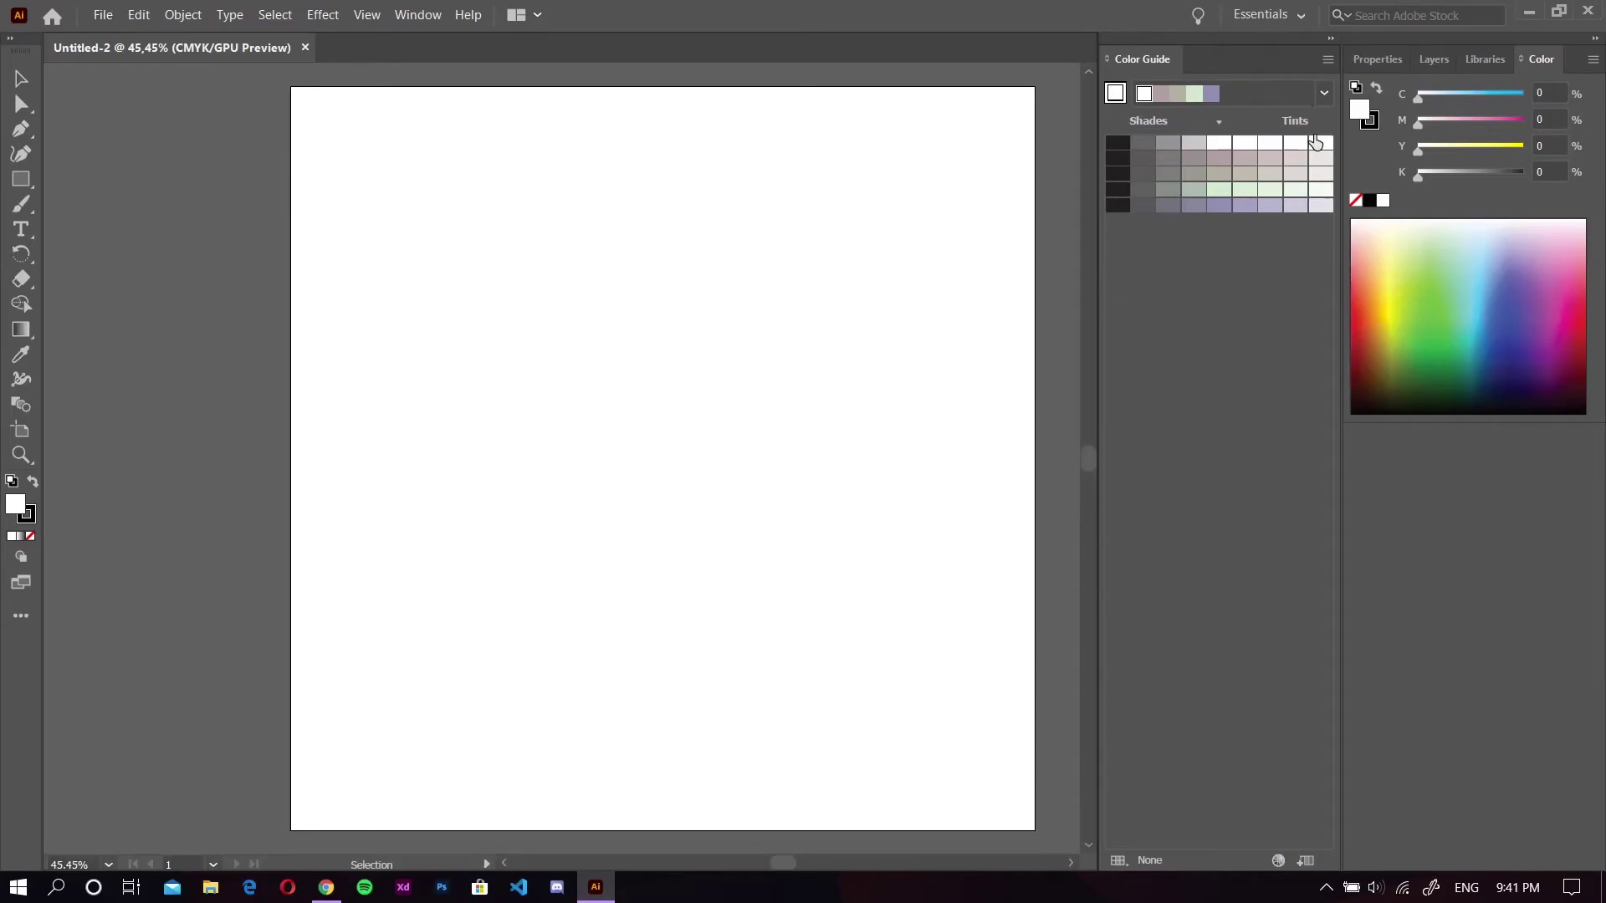
click(1329, 39)
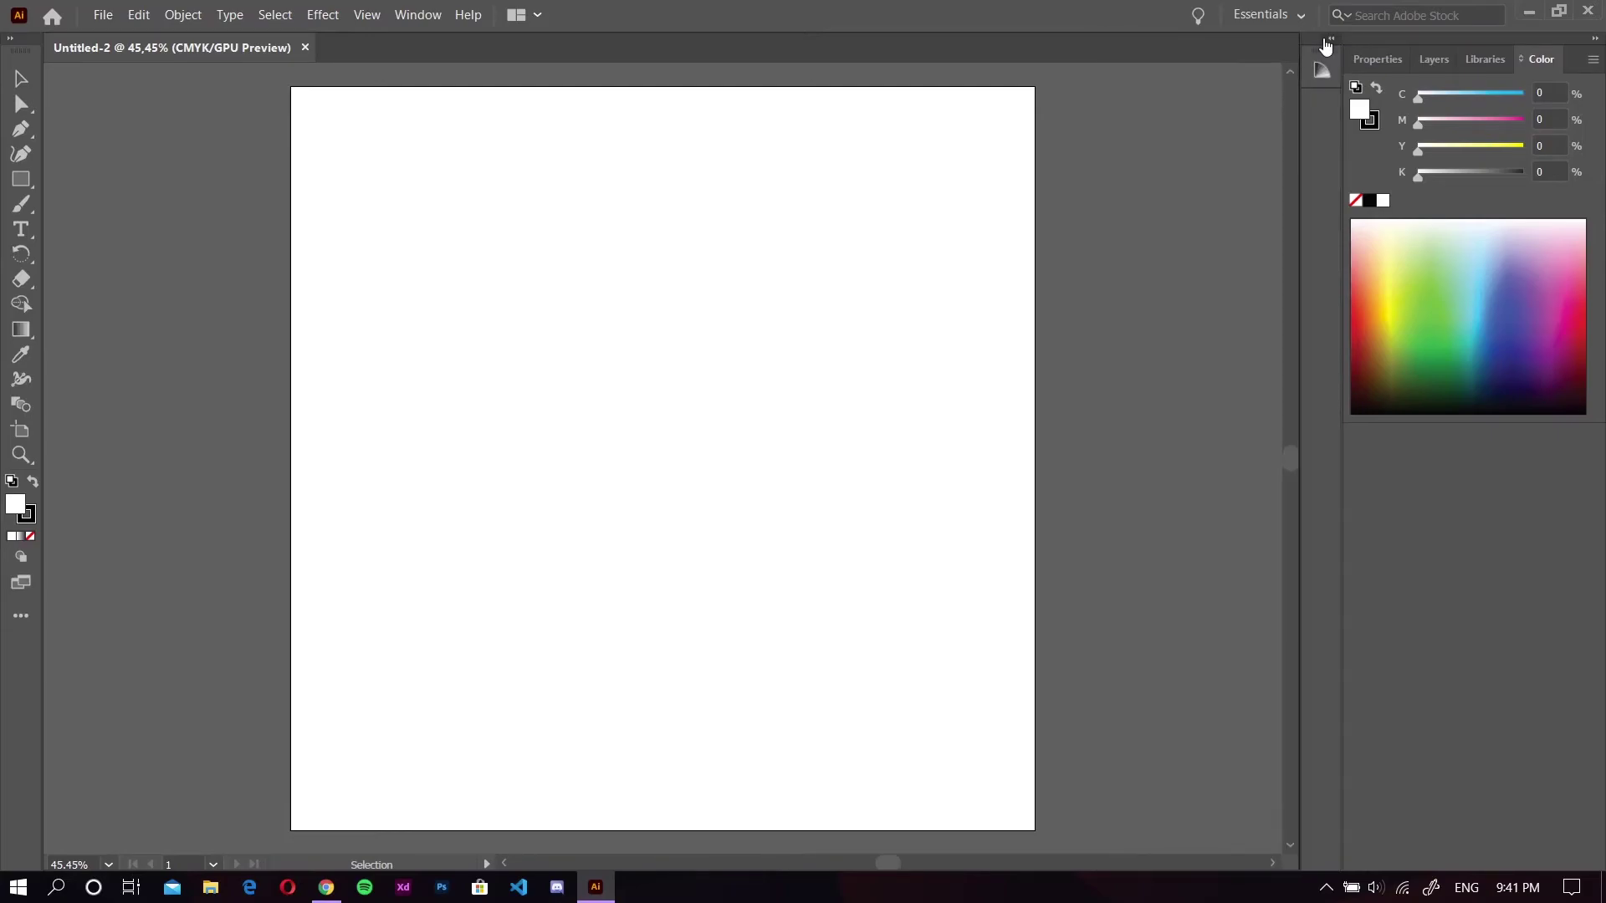
click(1327, 47)
click(1327, 47)
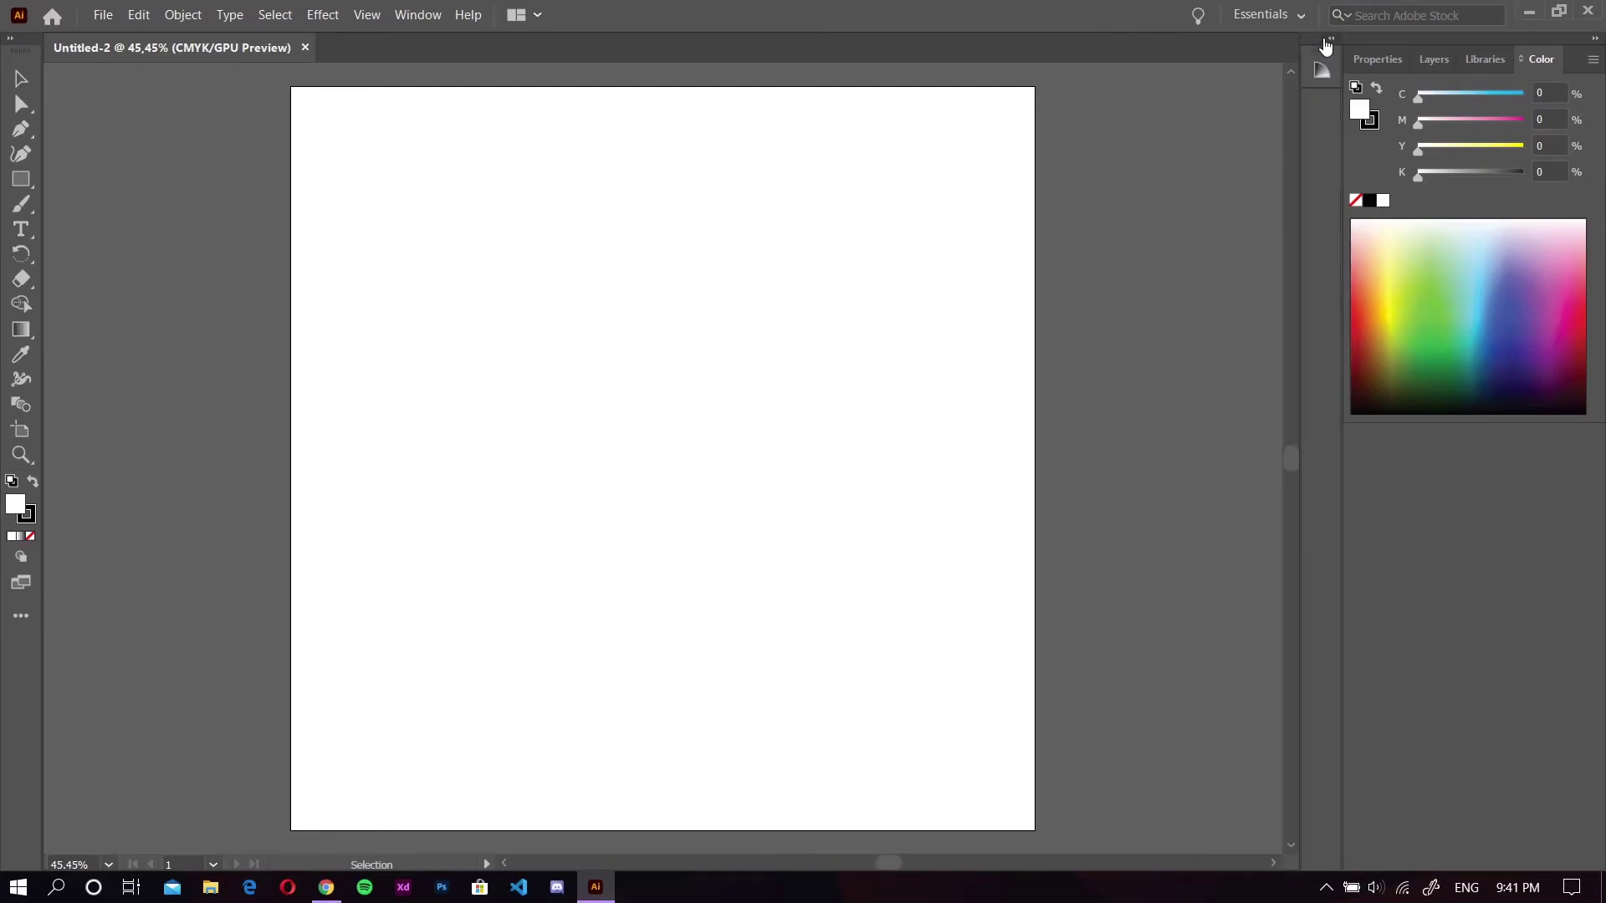
click(1327, 47)
click(1328, 40)
drag(1533, 64, 1370, 49)
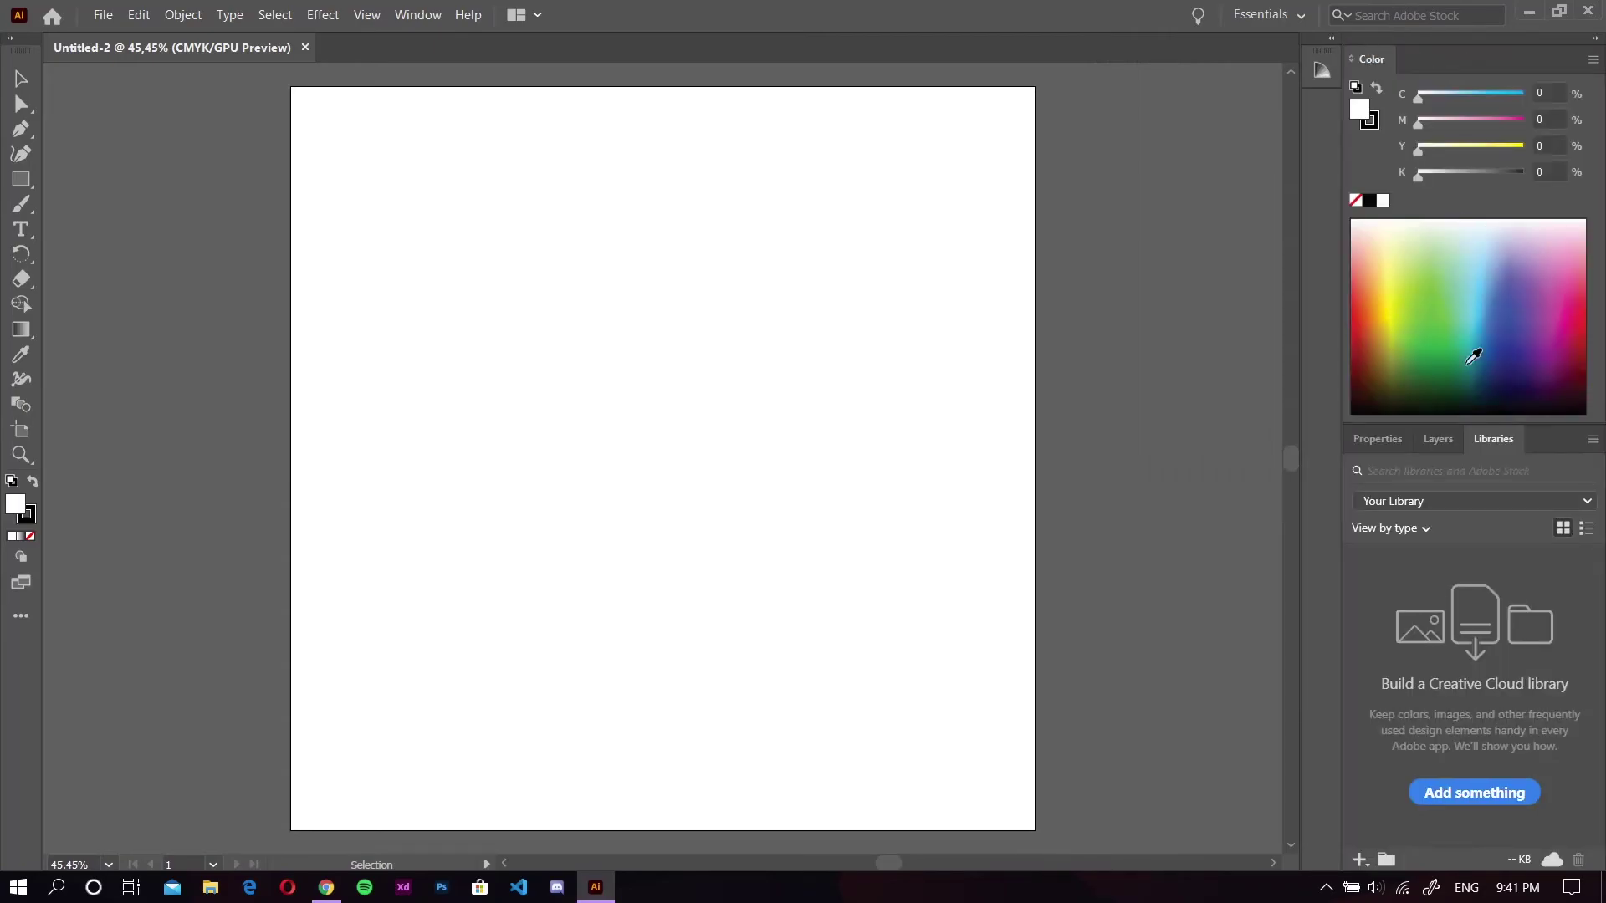
Show the Character panel via Window > Type and dock it below the Color panel.
click(441, 6)
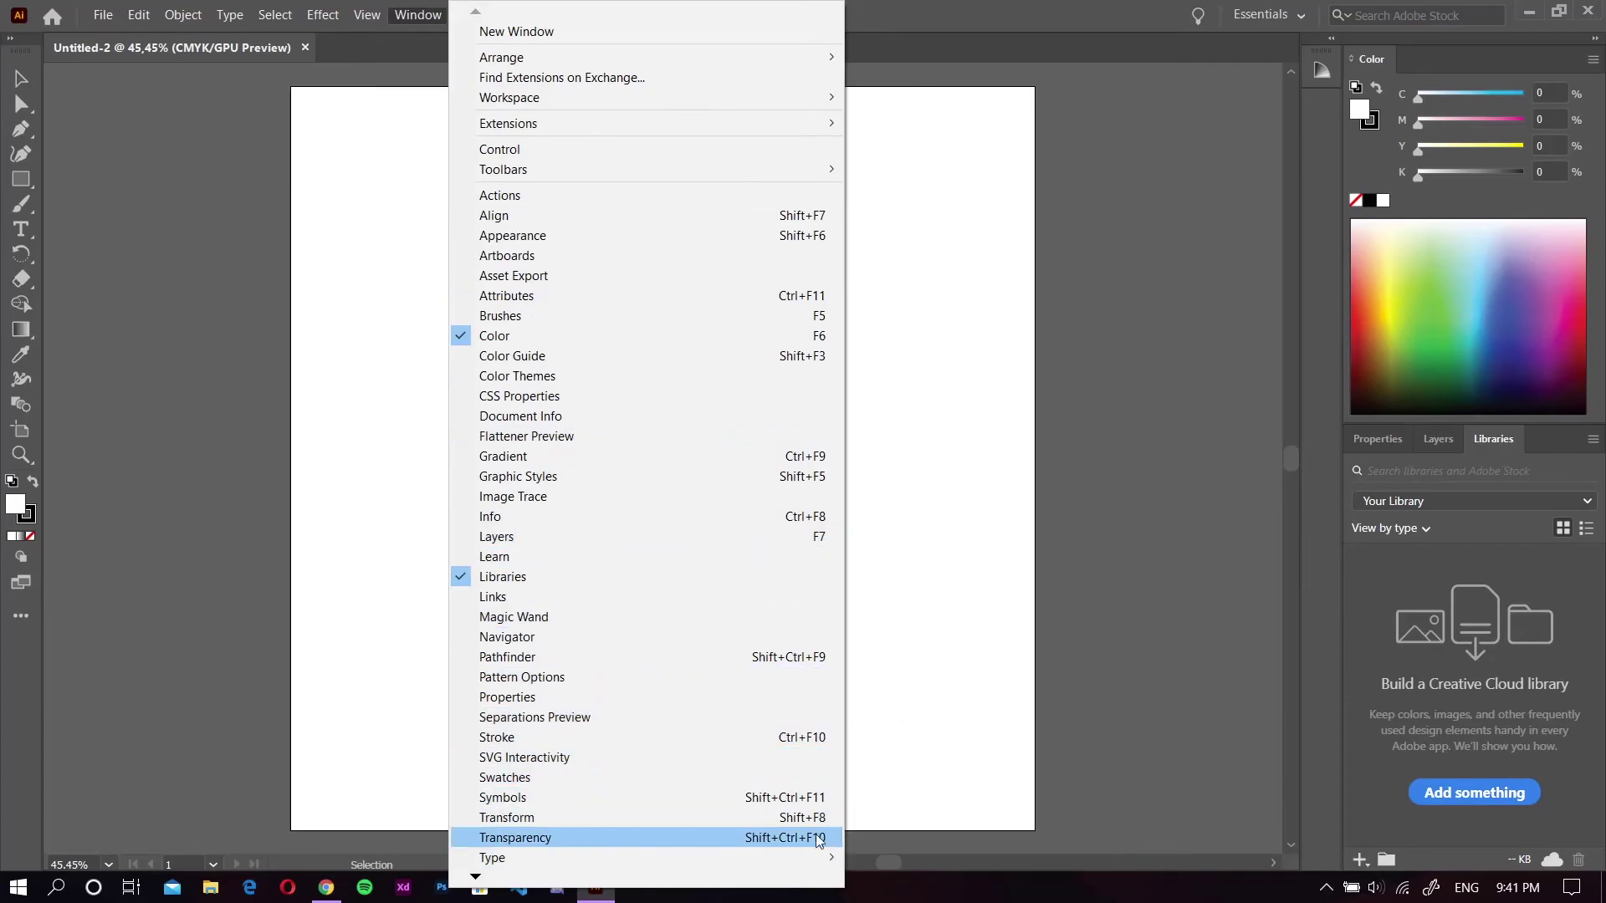
mouse_move(791, 862)
click(917, 744)
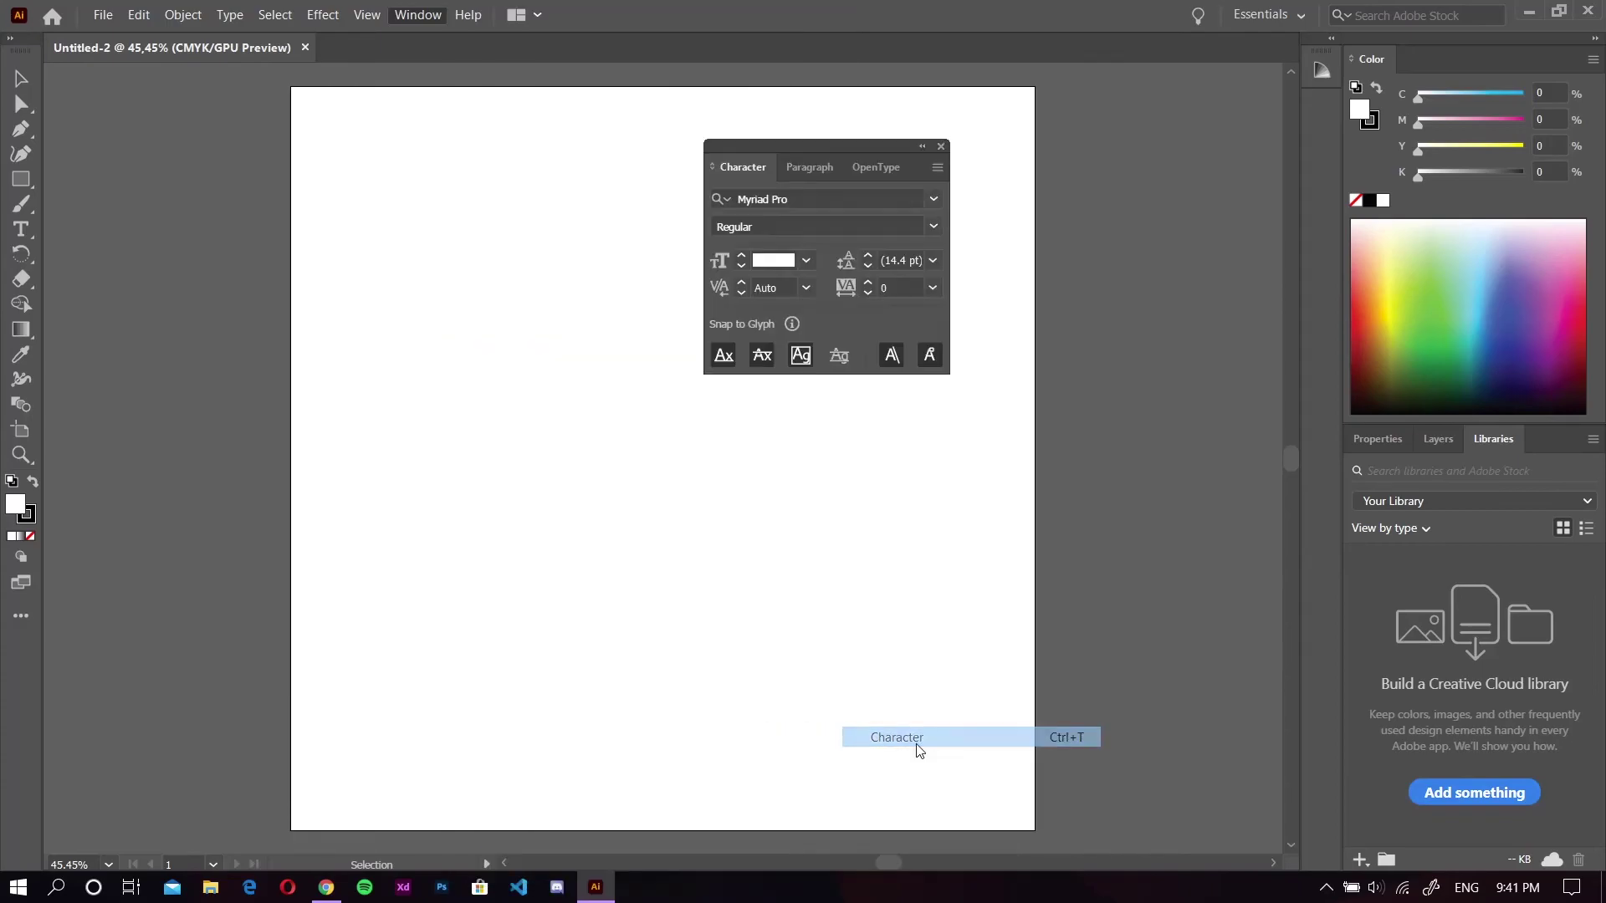
drag(826, 147, 1474, 403)
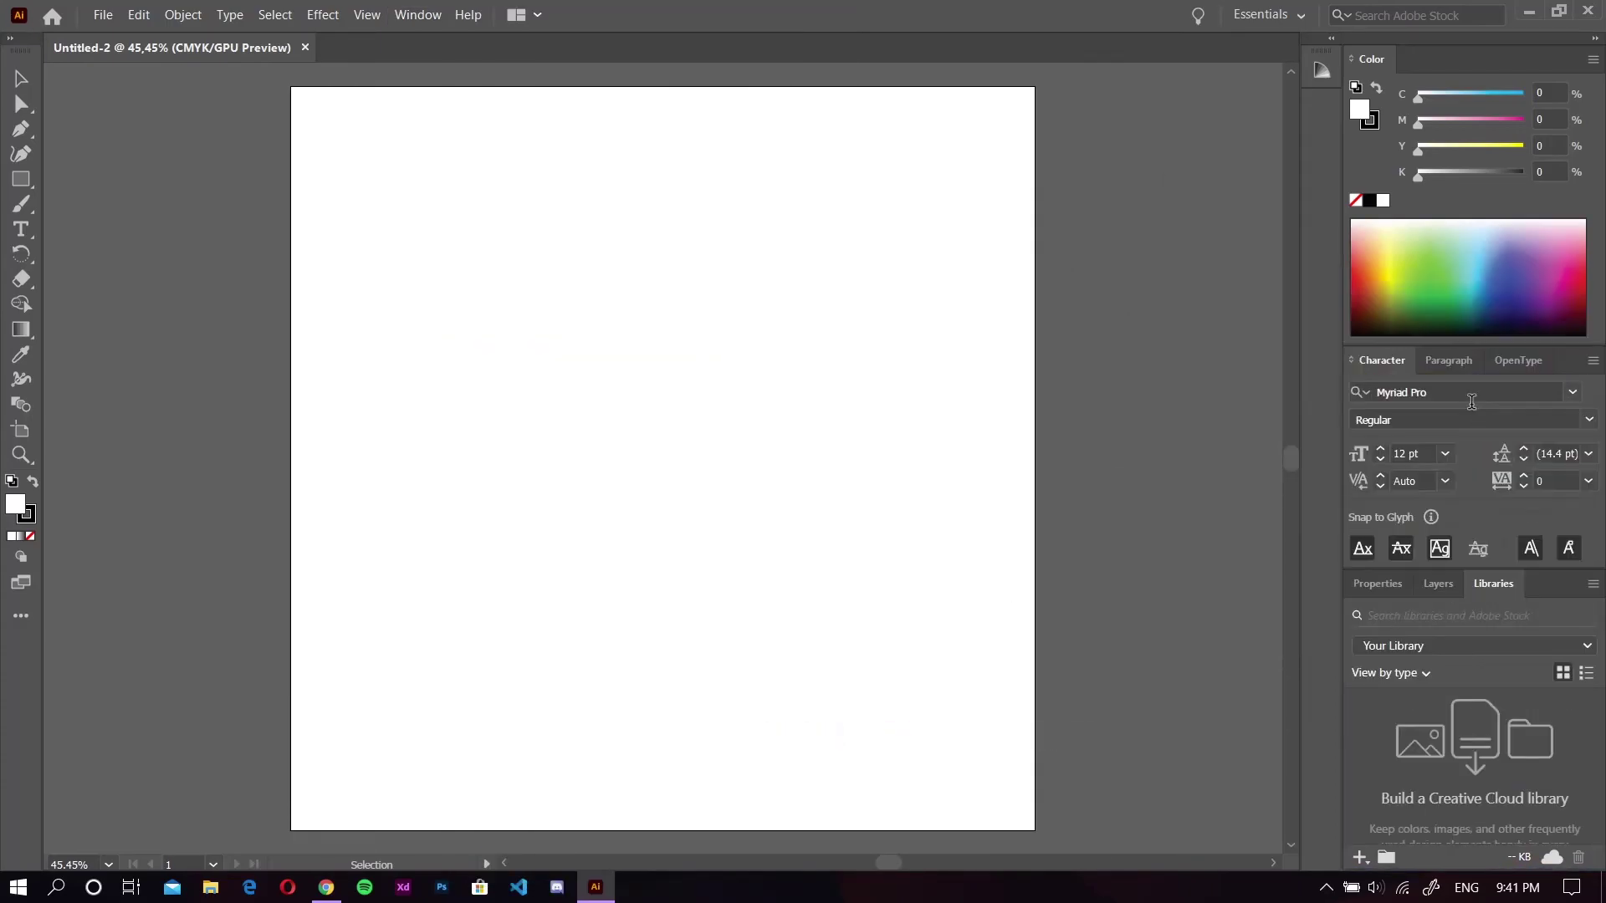